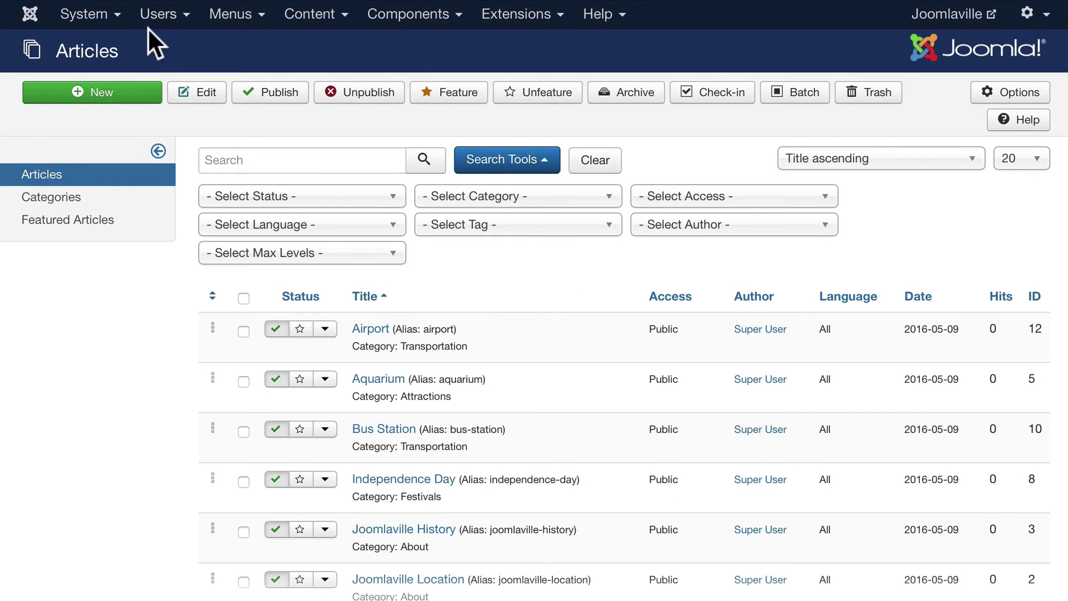
# Look over the article categories, then go back to the Articles list
pyautogui.click(51, 198)
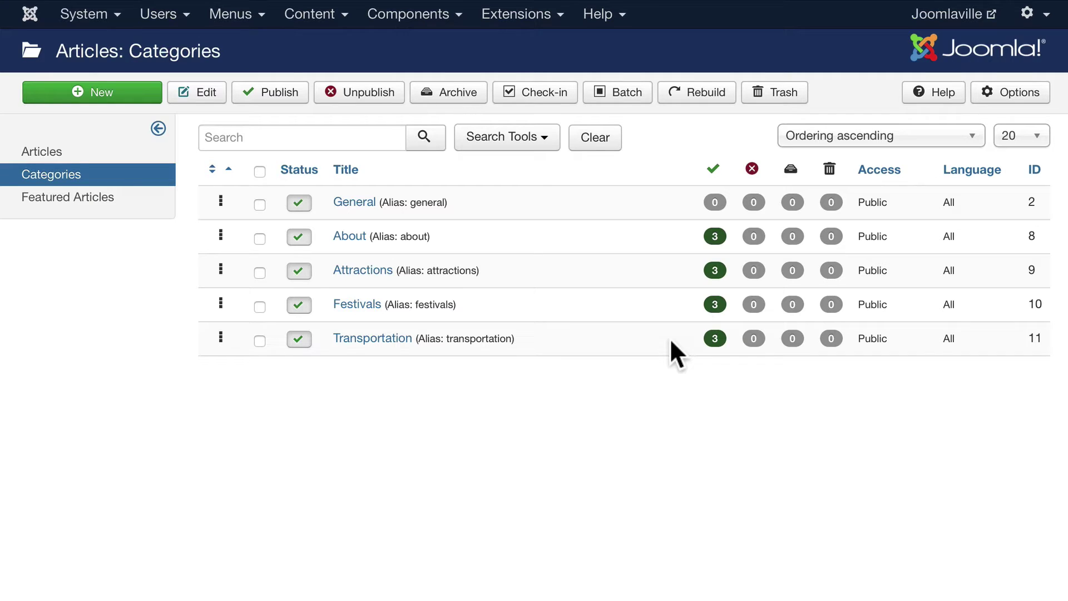
pyautogui.click(33, 155)
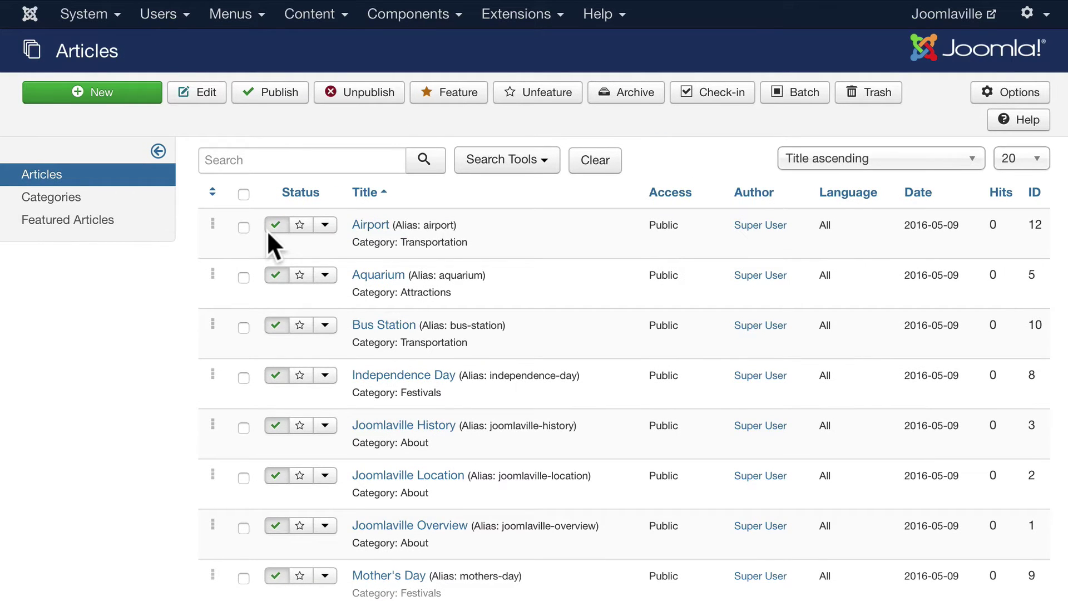
pyautogui.scroll(-3, 269, 239)
pyautogui.scroll(-3, 267, 236)
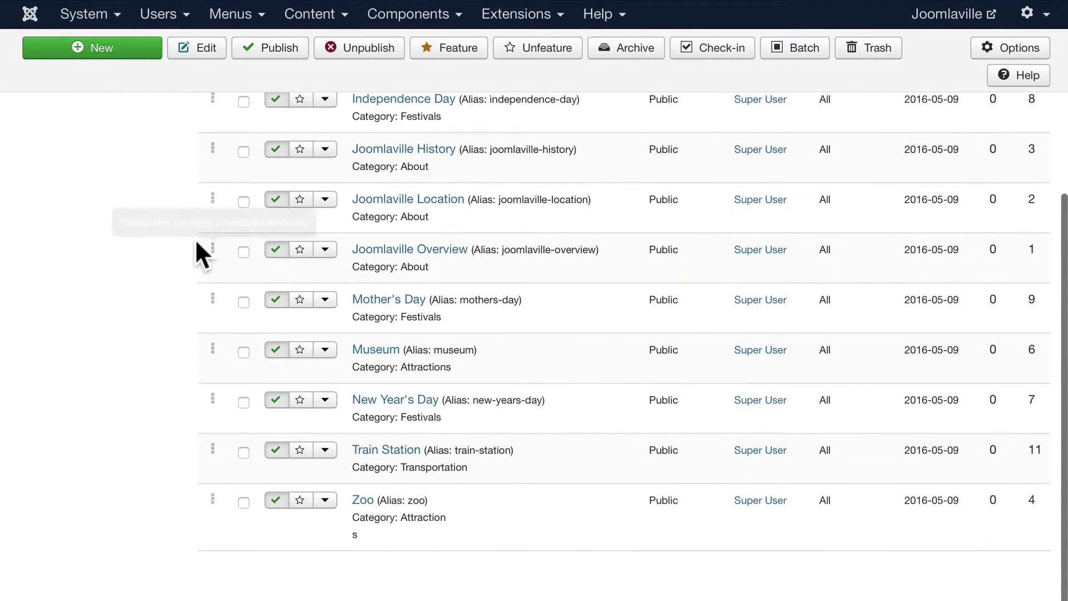
pyautogui.scroll(6, 176, 243)
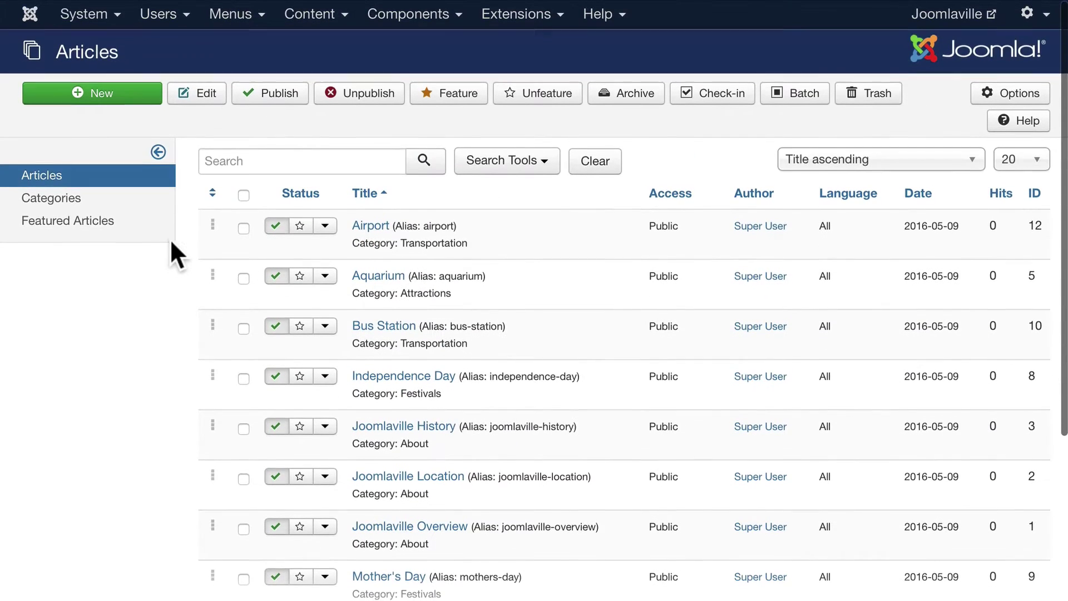
# Filter the articles to the About category, then clear the filters
pyautogui.click(506, 162)
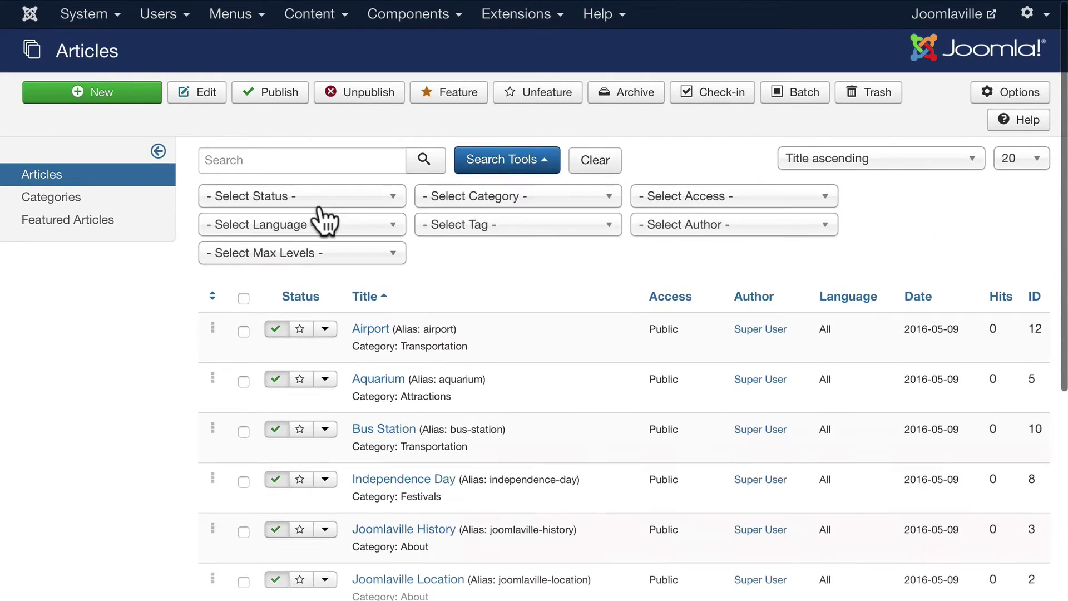
pyautogui.click(501, 199)
pyautogui.click(439, 267)
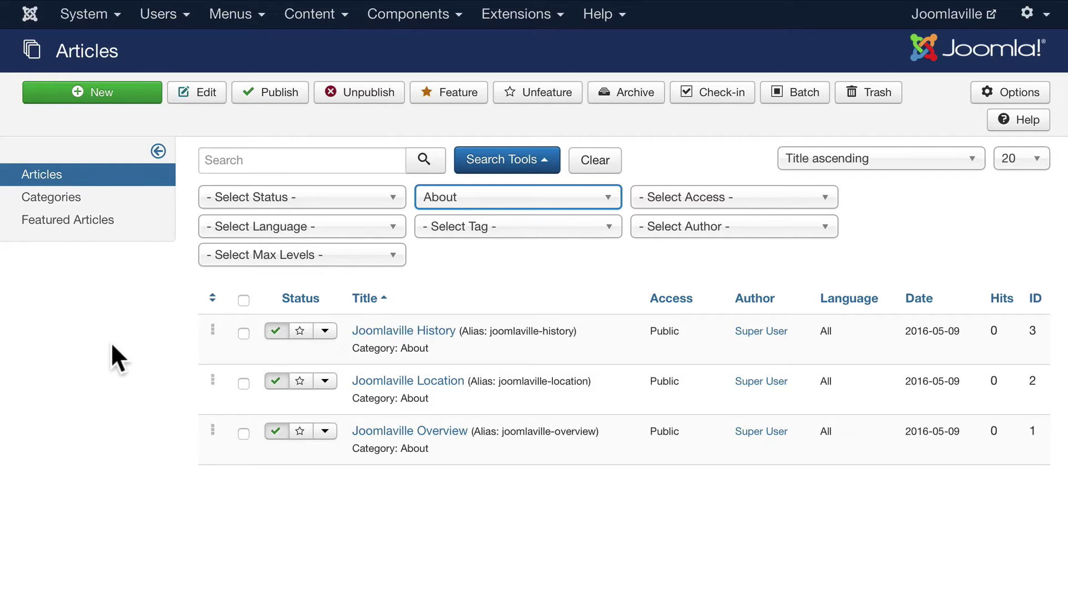
pyautogui.click(595, 162)
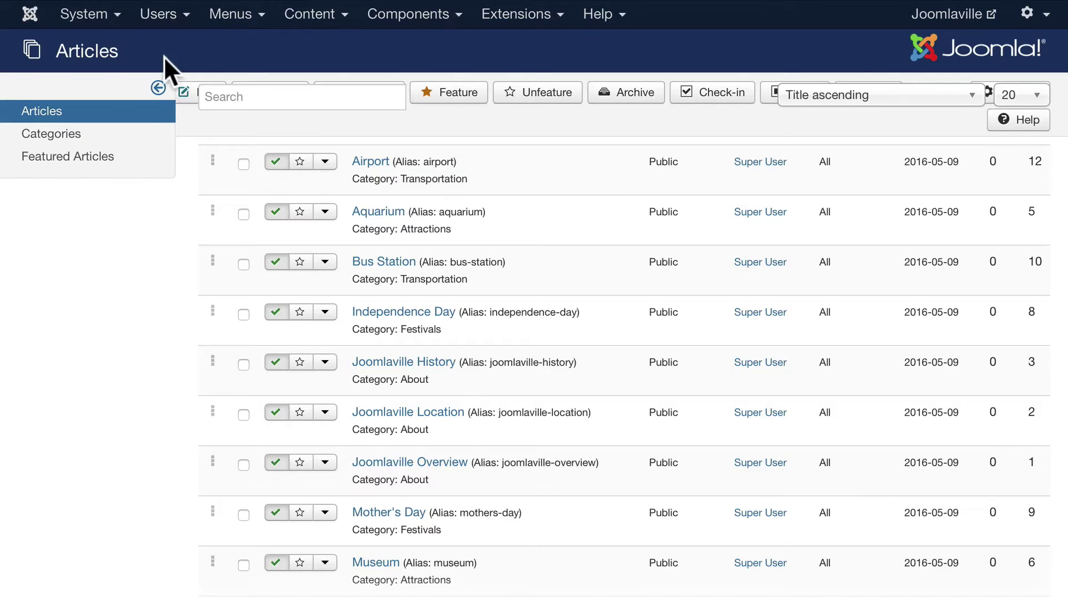
# In Menus > Manage, view Main Menu's published items and preview the site's home page
pyautogui.click(238, 25)
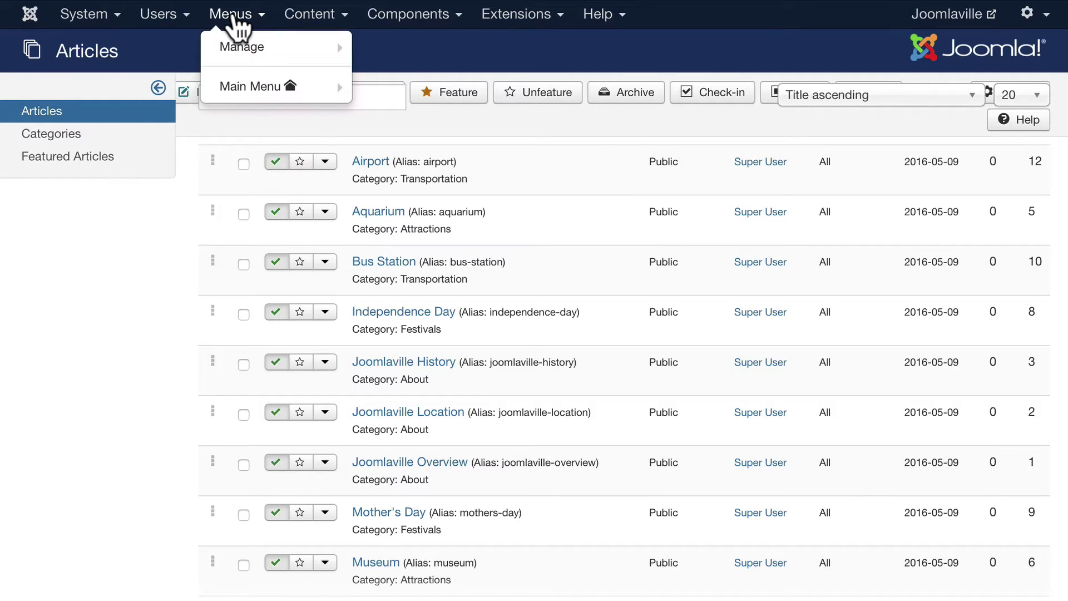
pyautogui.moveTo(238, 49)
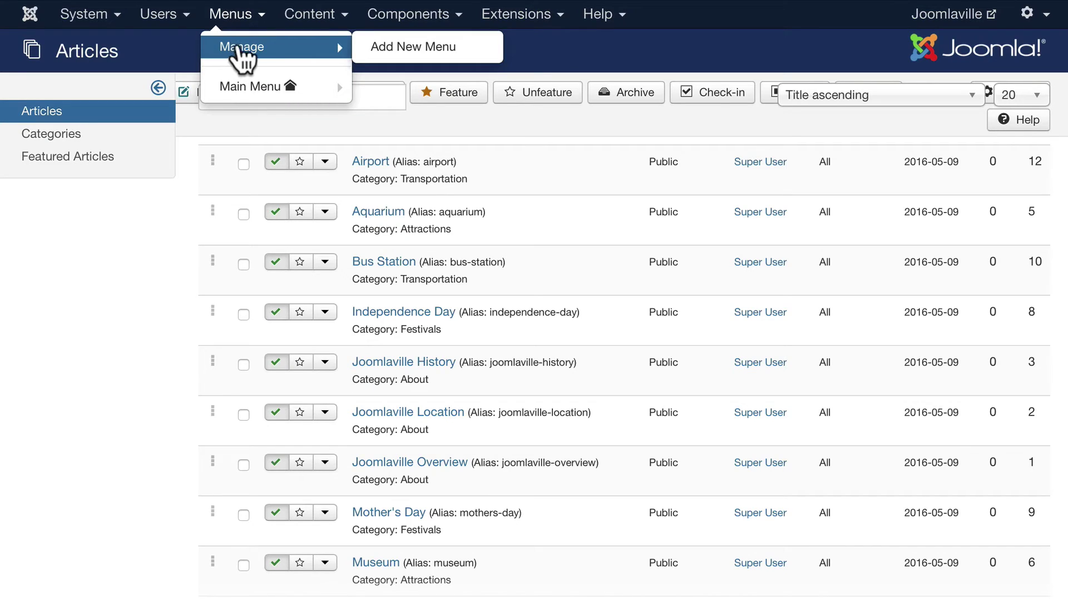
pyautogui.click(241, 48)
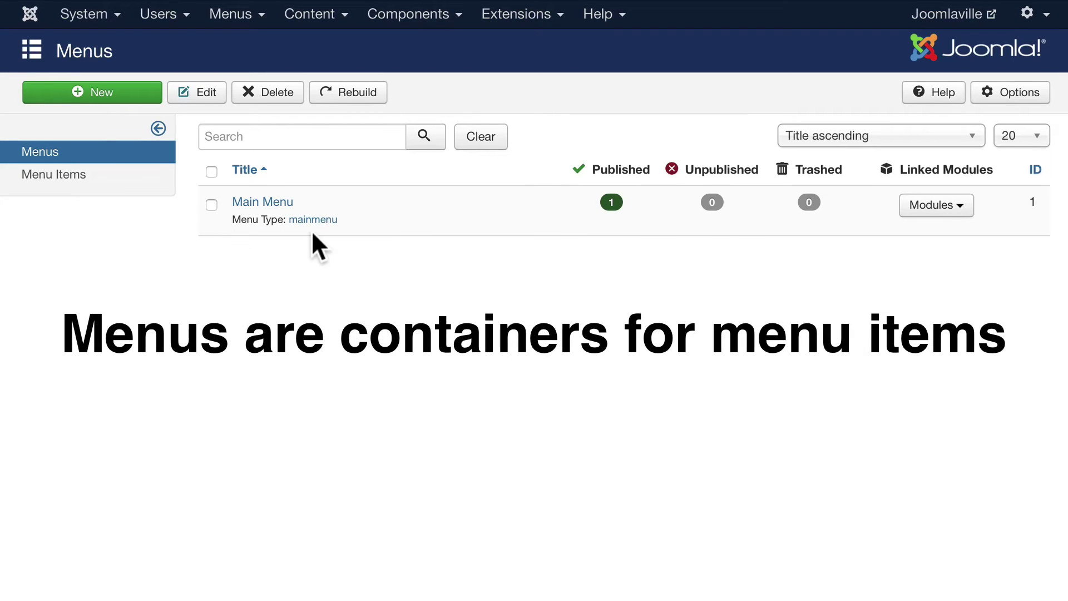
pyautogui.click(611, 204)
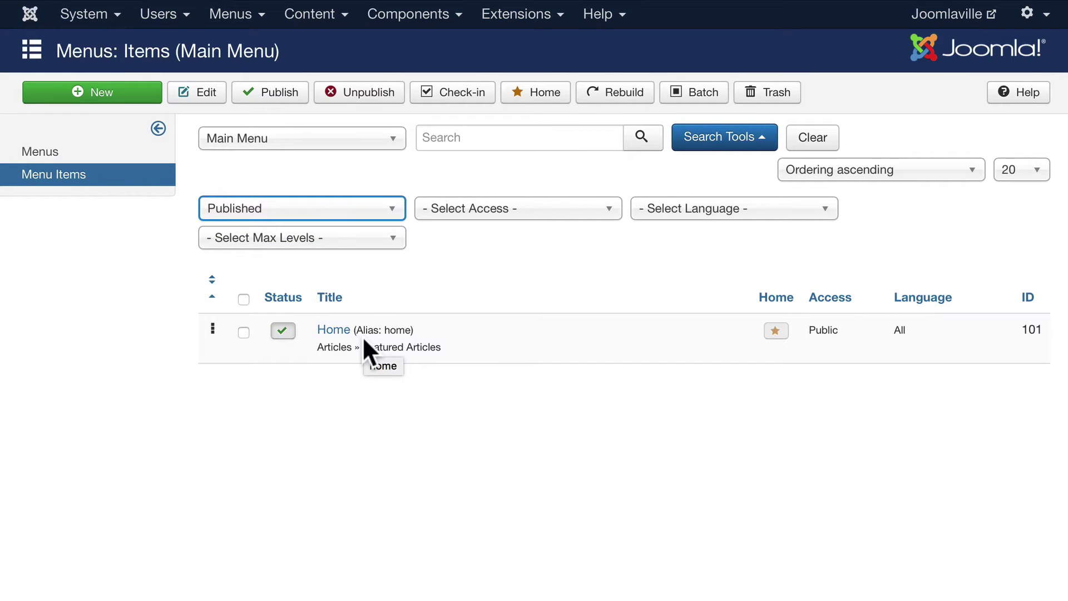
pyautogui.click(298, 1)
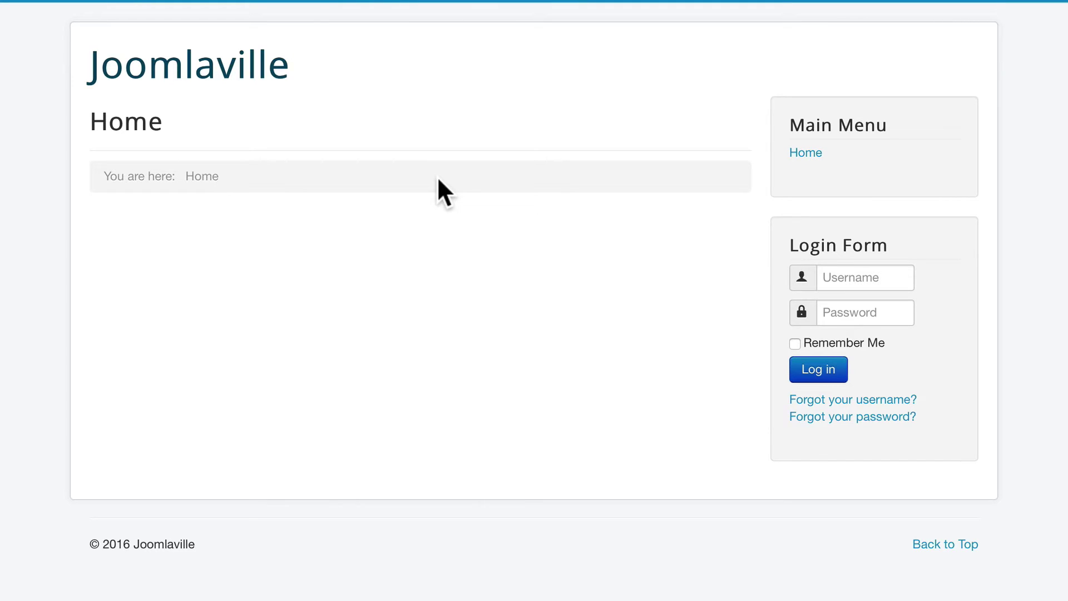
pyautogui.click(61, 1)
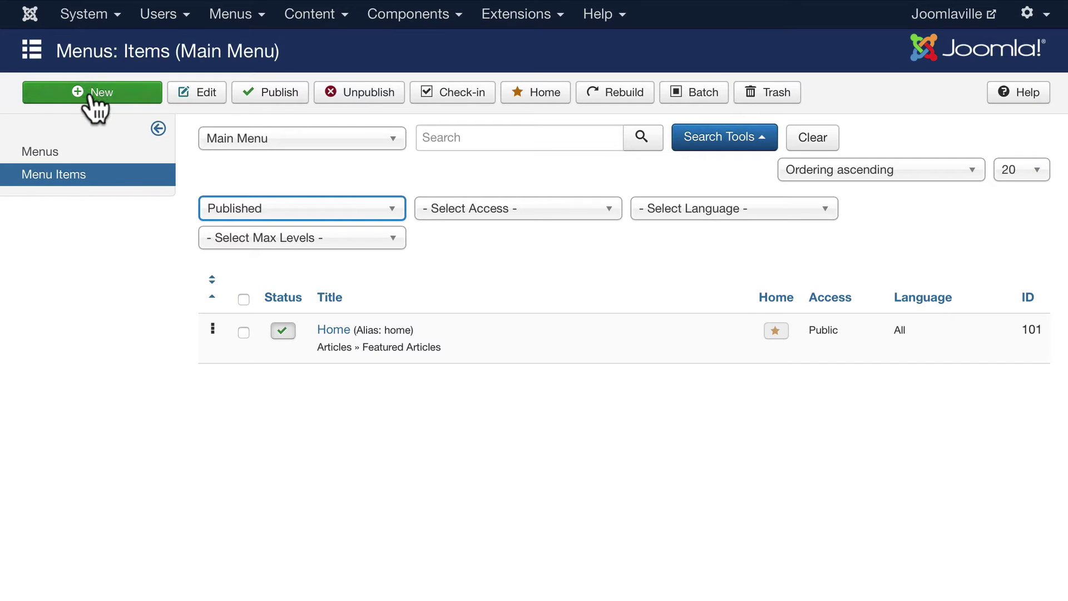
# Add a menu with Title 'About Joomlaville' and Menu Type 'About', then Save & Close
pyautogui.click(35, 151)
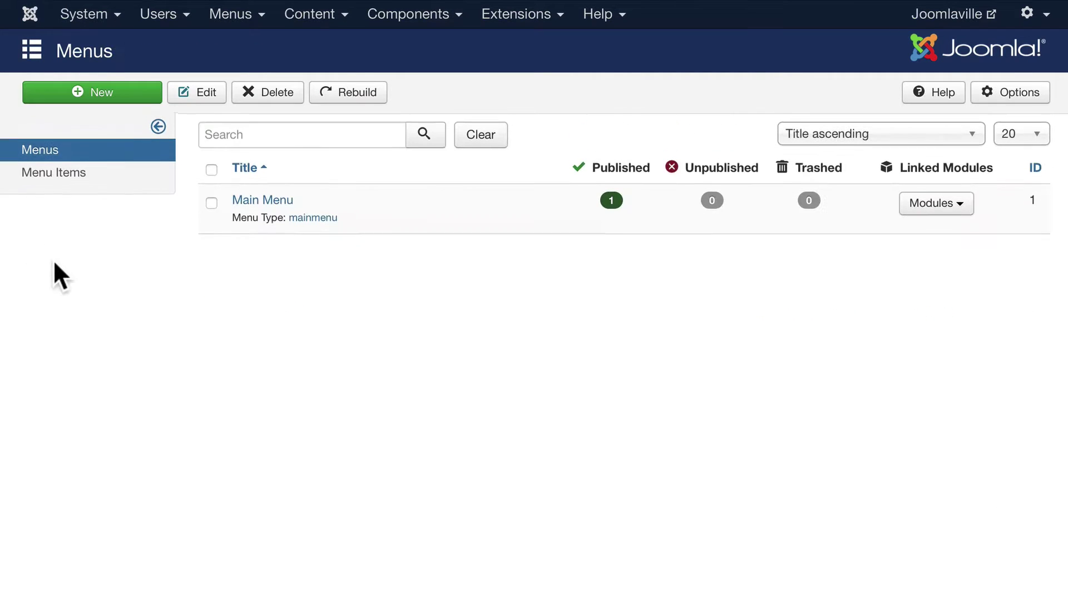
pyautogui.click(102, 90)
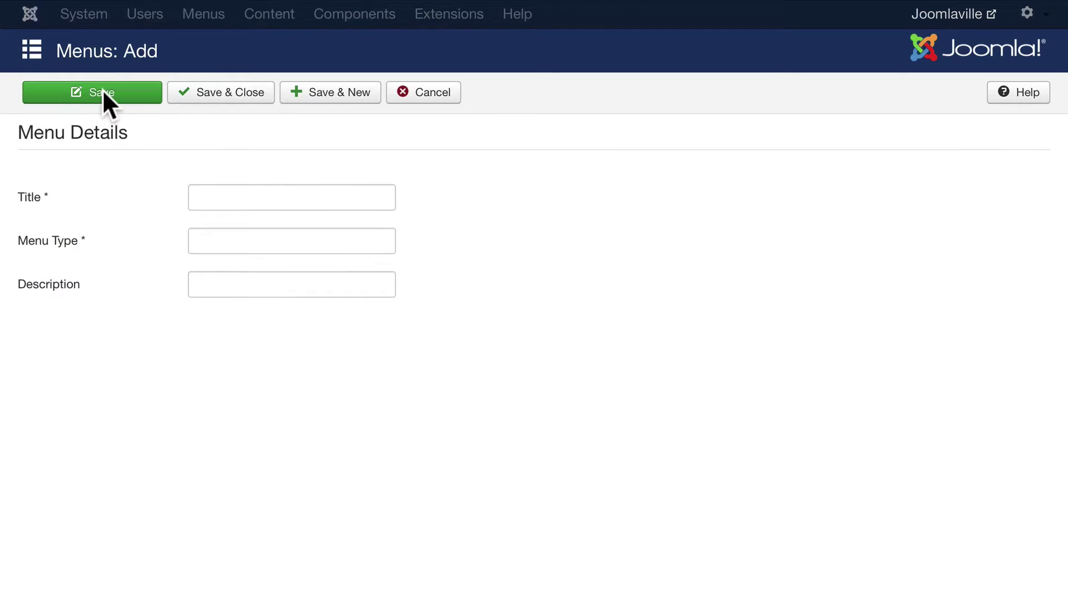
pyautogui.click(211, 206)
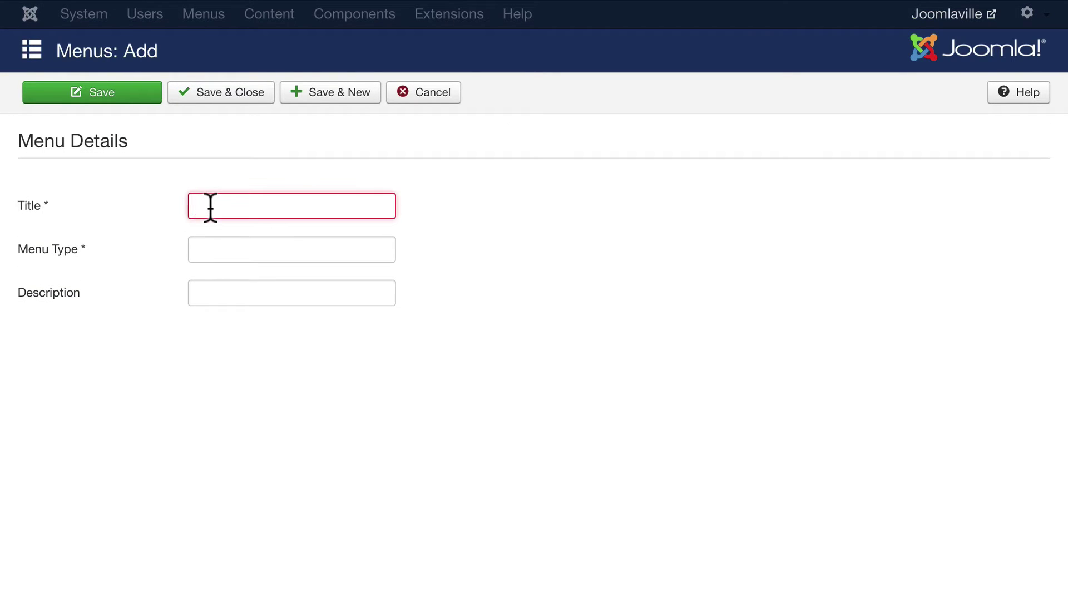
pyautogui.write('About Joom')
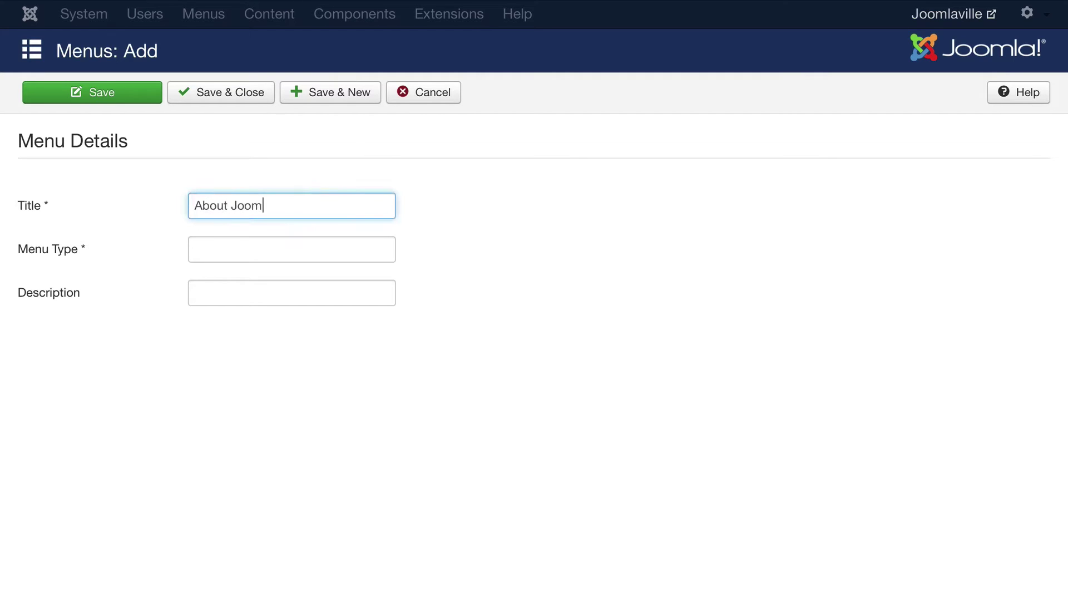
pyautogui.write('laville')
pyautogui.press('Tab')
pyautogui.write('About')
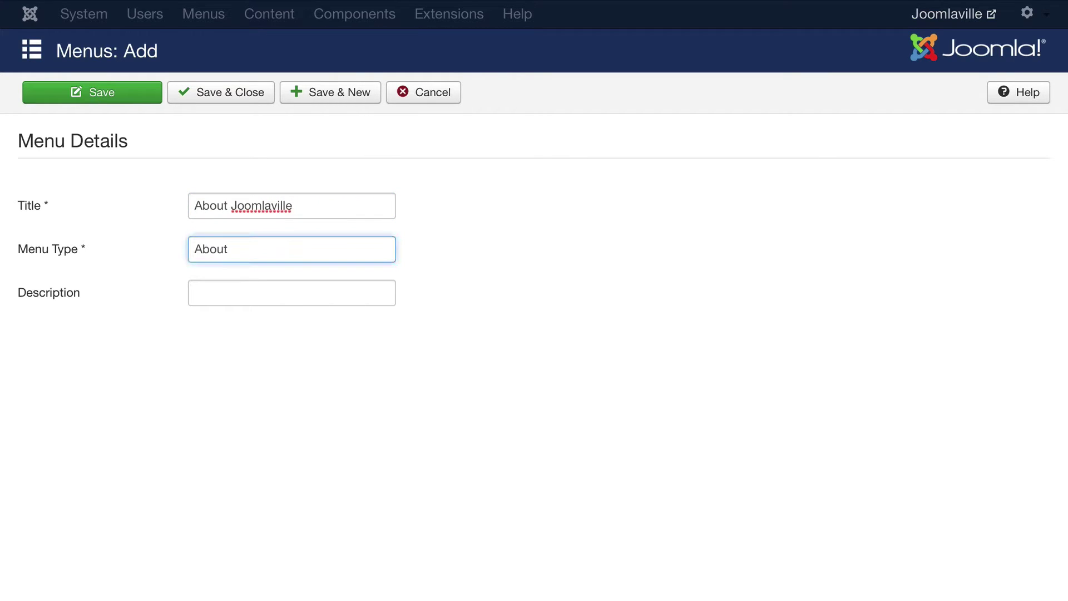
pyautogui.scroll(-1, 81, 173)
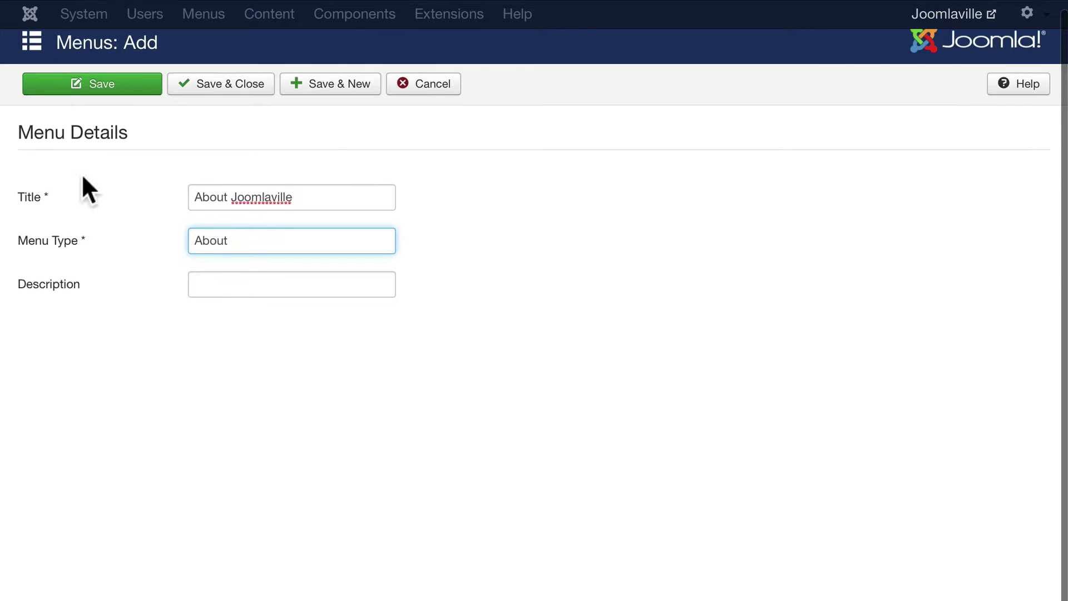
pyautogui.click(219, 88)
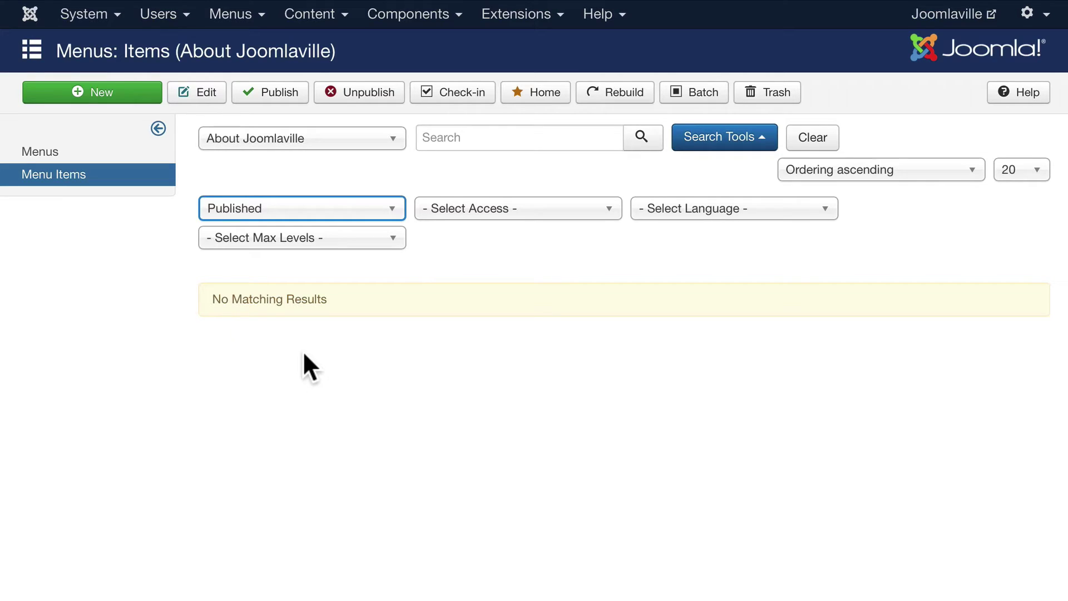
# Start a new About Joomlaville menu item titled 'Joomlaville History'
pyautogui.click(91, 92)
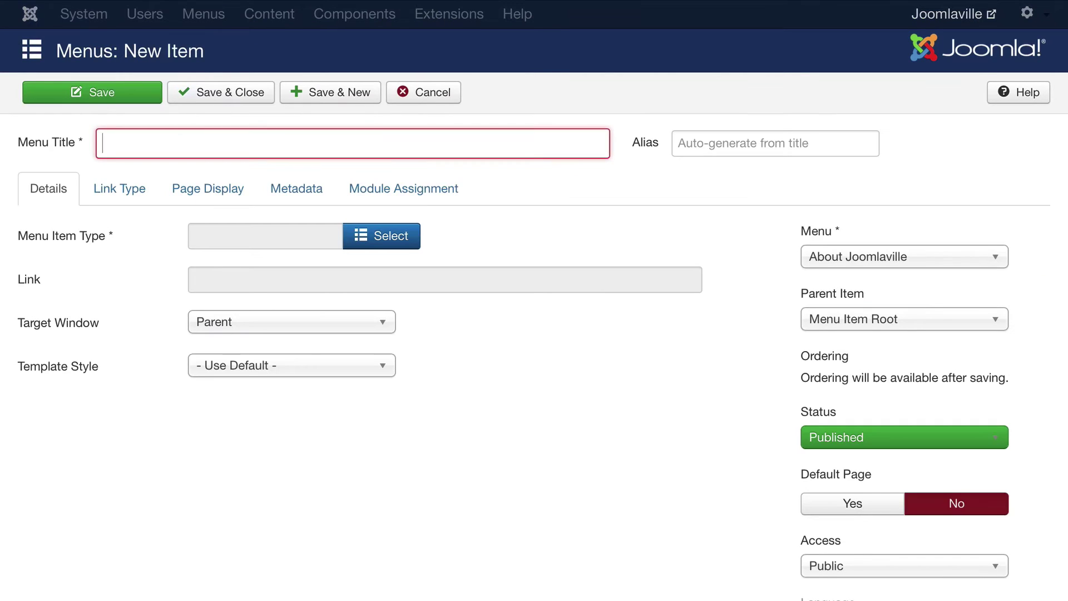
pyautogui.write('Joomlaville')
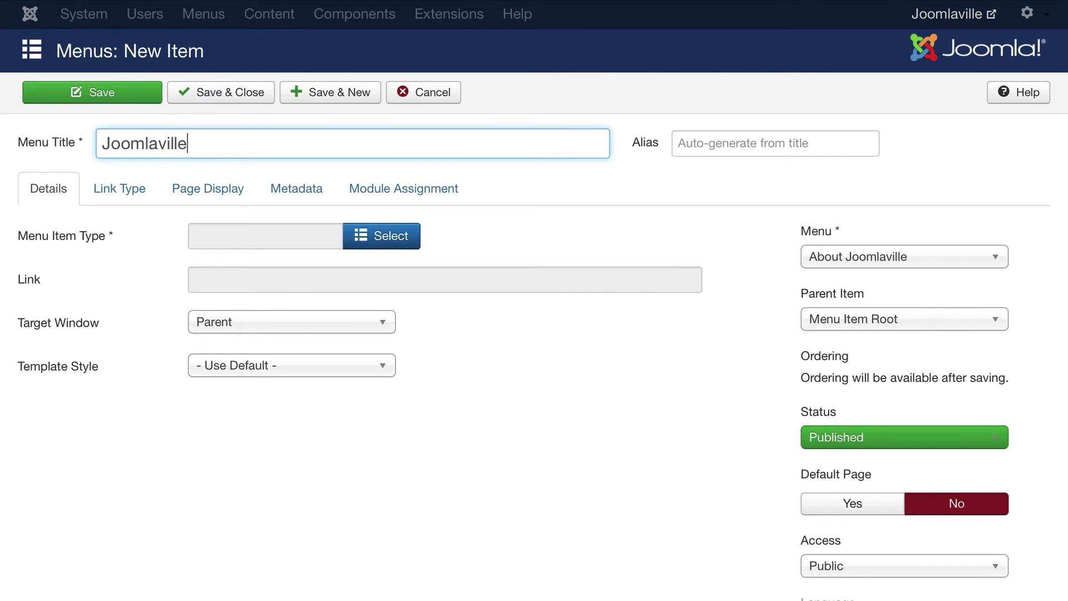
pyautogui.write(' H')
pyautogui.press('Tab')
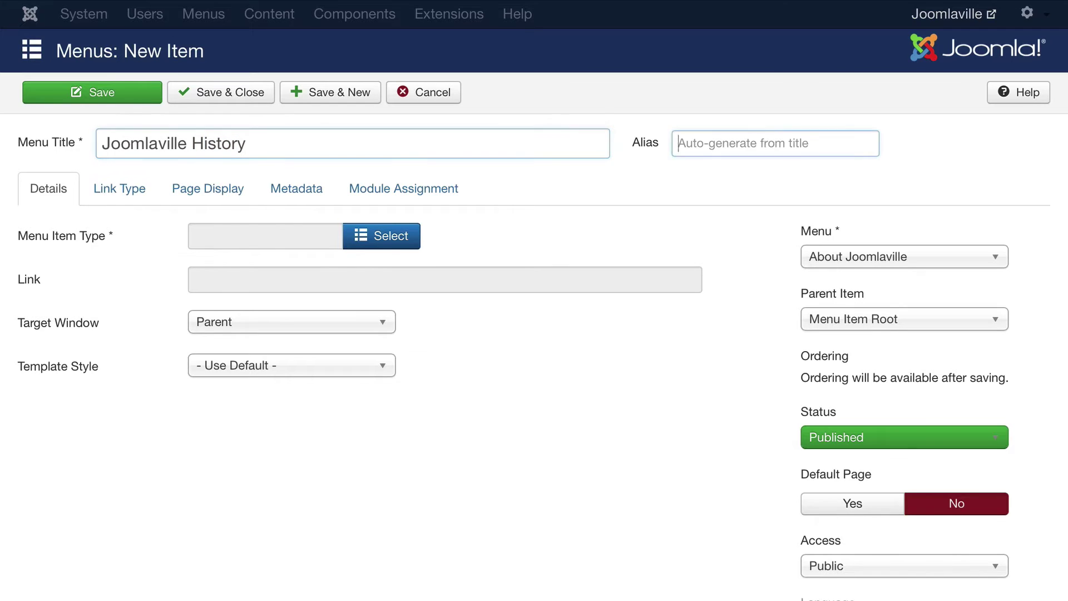
# Set the menu item type to Articles > Single Article
pyautogui.moveTo(59, 243)
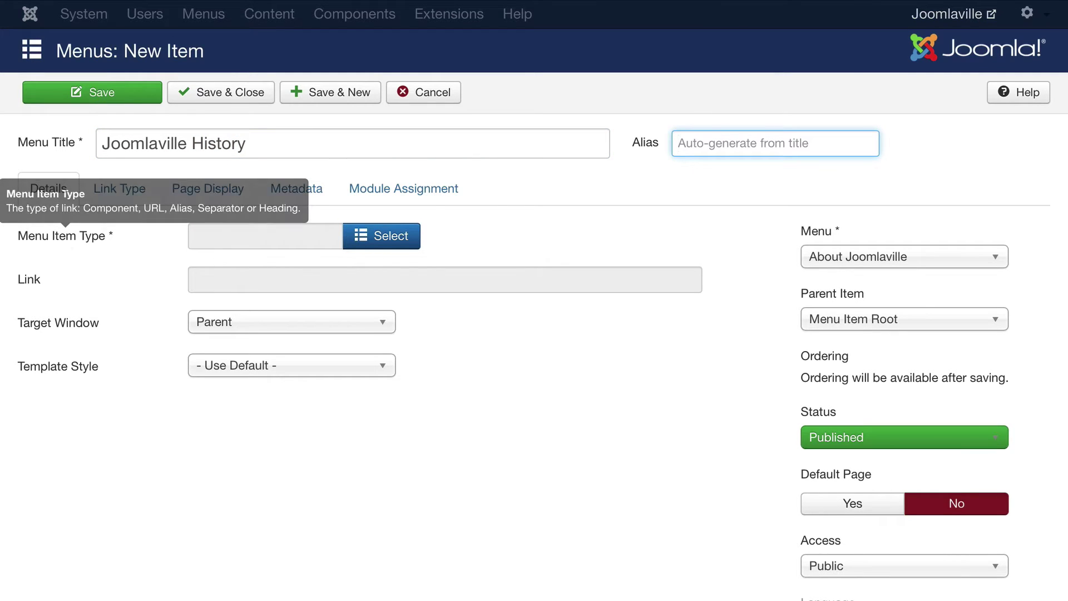
pyautogui.click(391, 244)
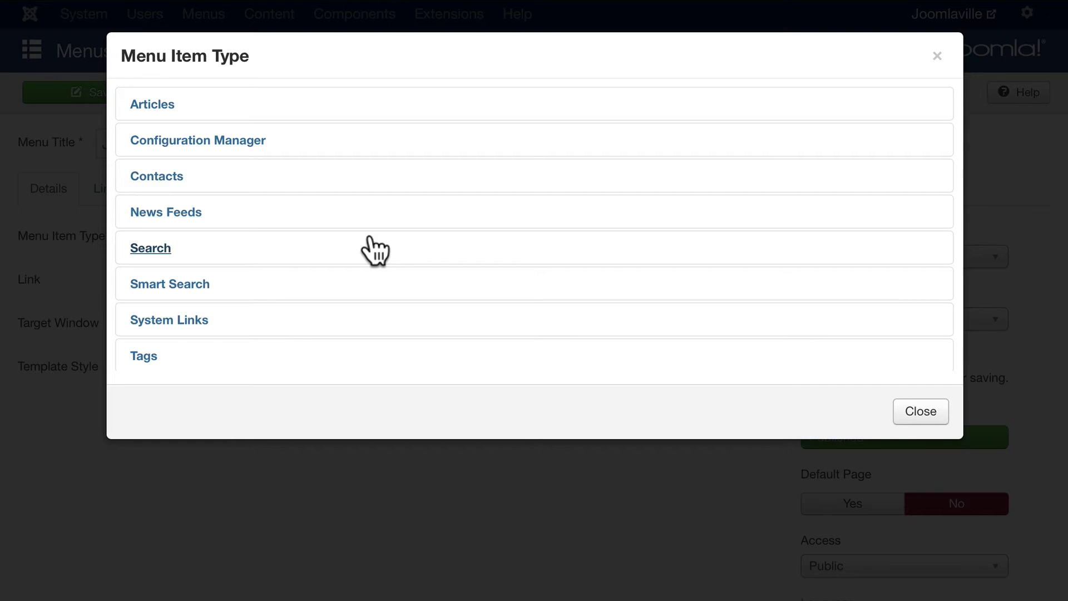
pyautogui.click(152, 105)
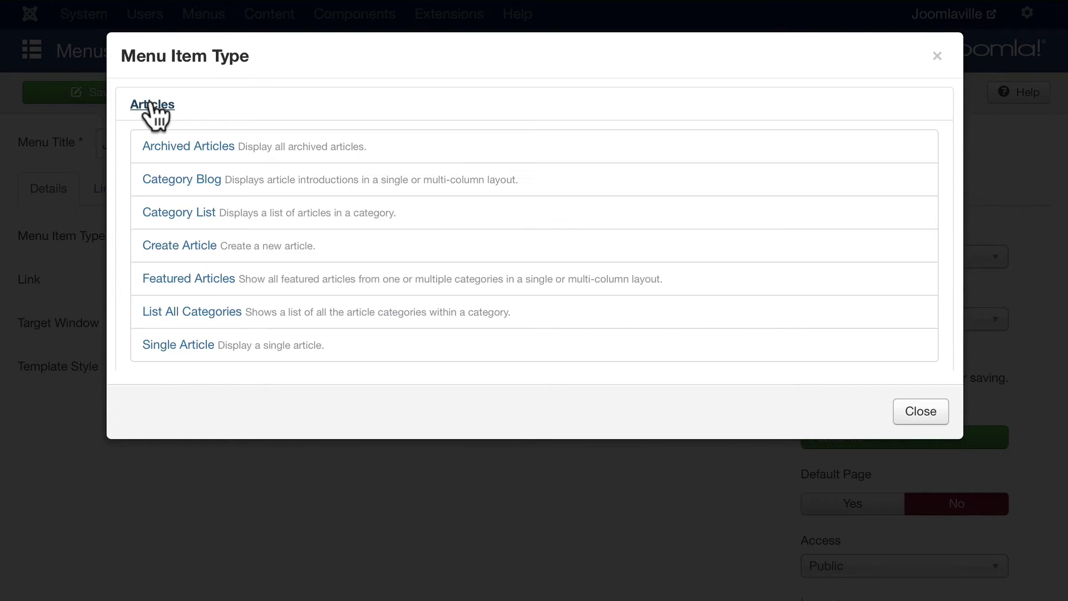
pyautogui.scroll(-5, 150, 112)
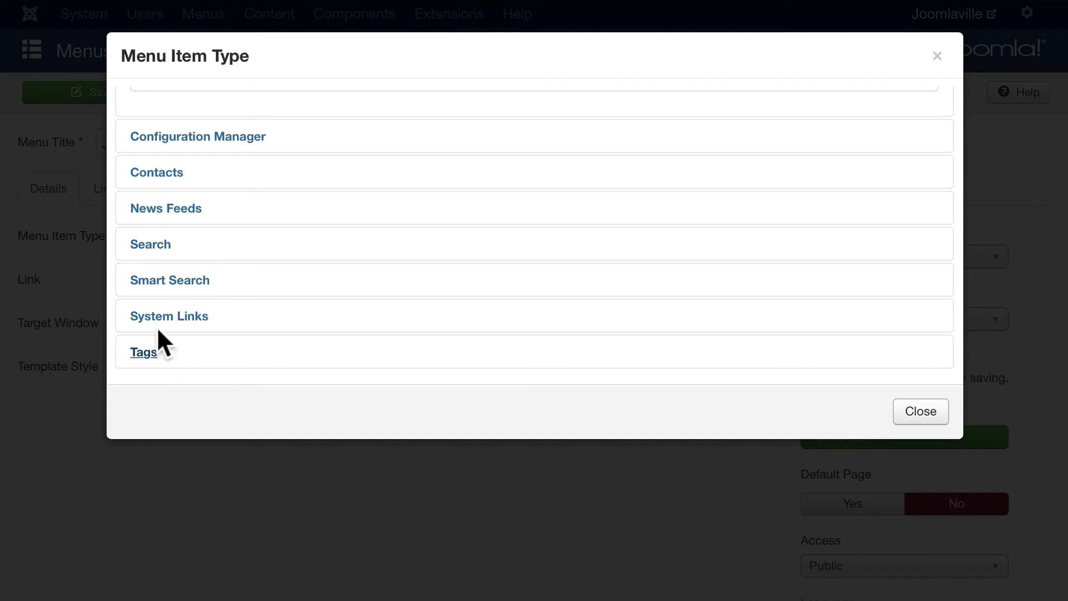
pyautogui.scroll(5, 219, 216)
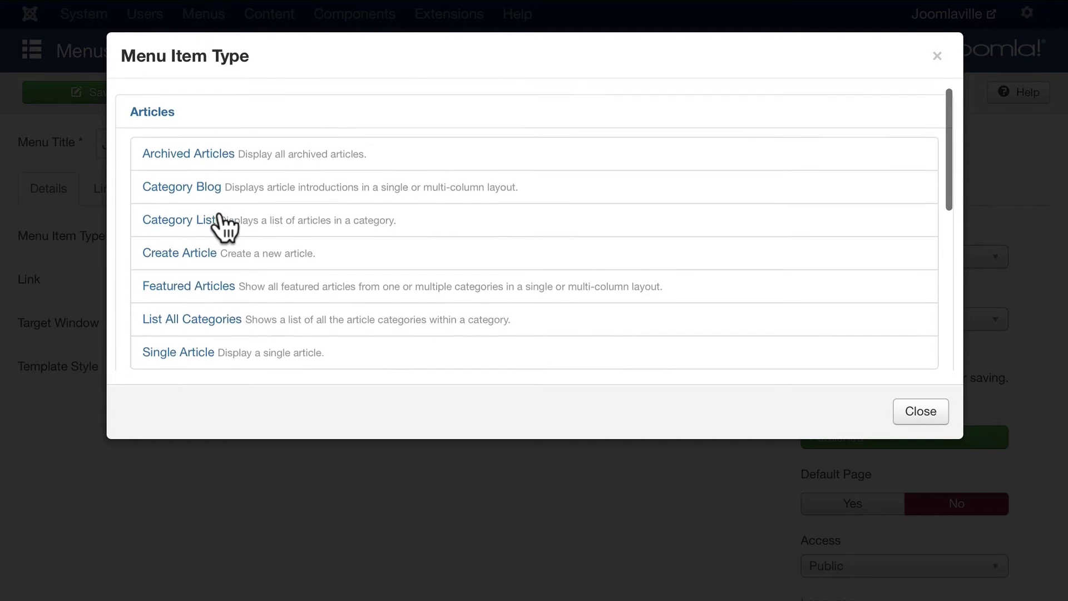
pyautogui.click(170, 345)
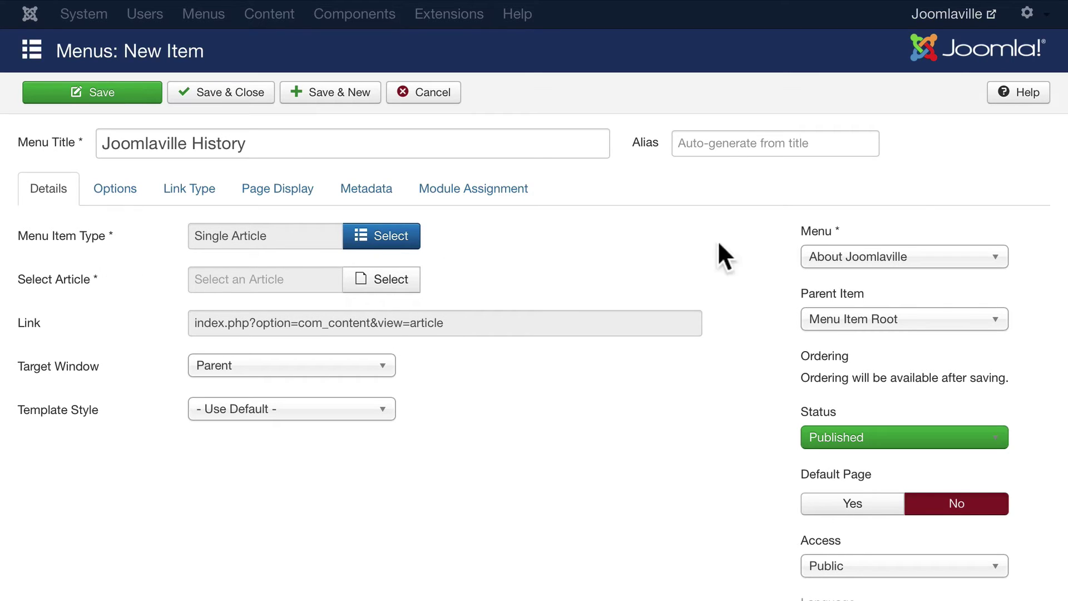
# Link the item to the Joomlaville History article, Save & New, and type 'Joomlaville' as the next title
pyautogui.click(384, 279)
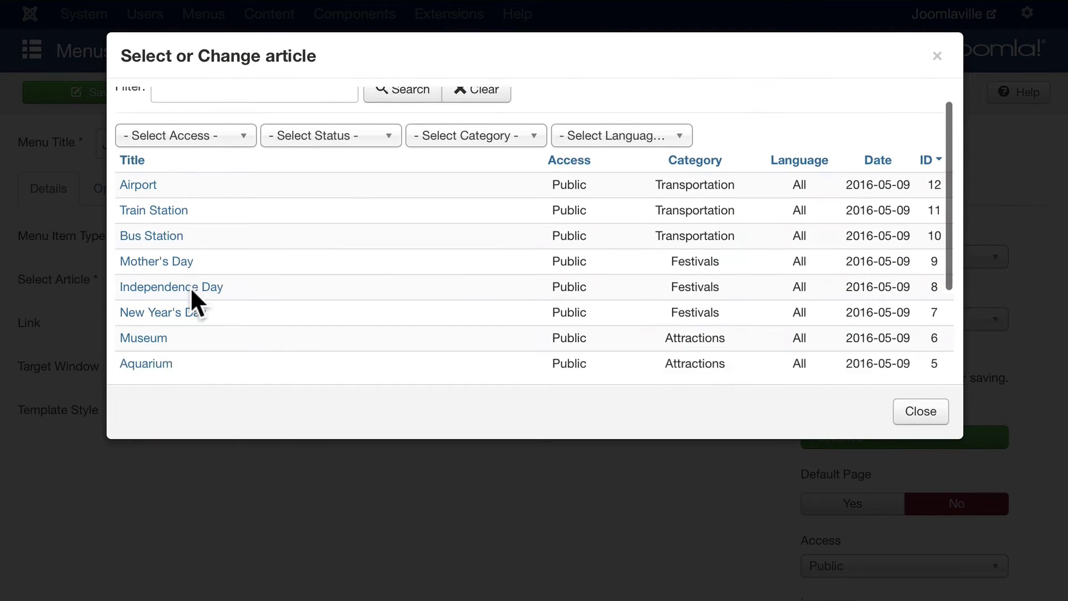
pyautogui.scroll(-3, 192, 301)
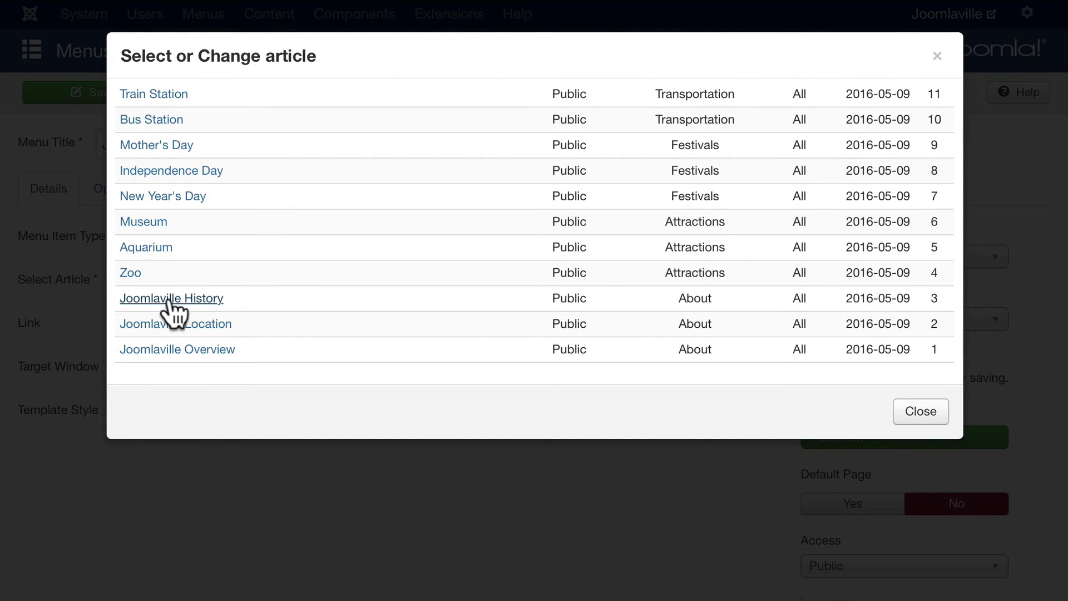
pyautogui.click(166, 299)
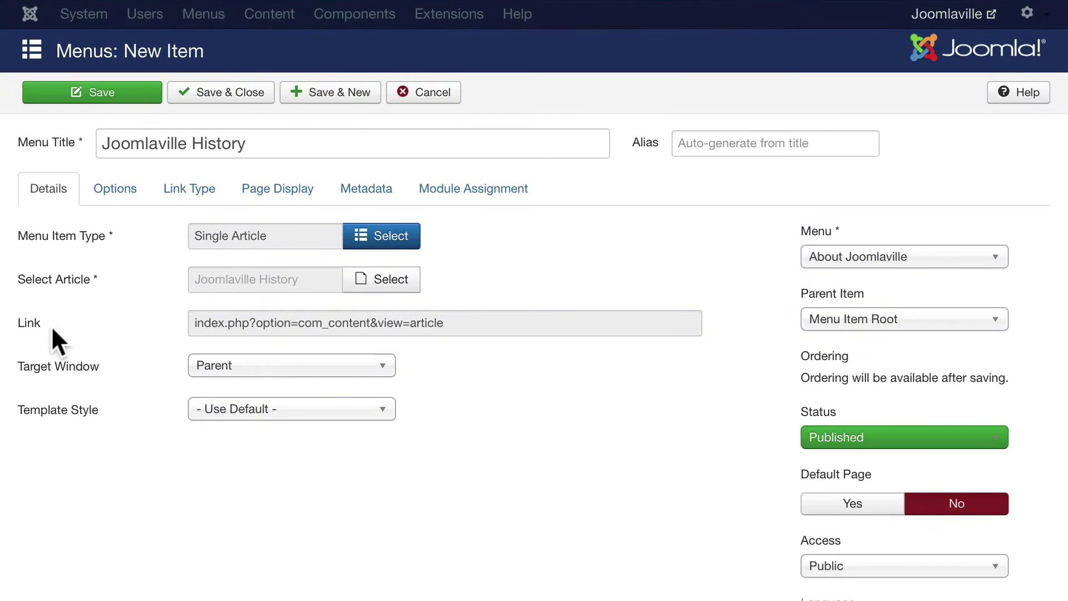
pyautogui.click(341, 96)
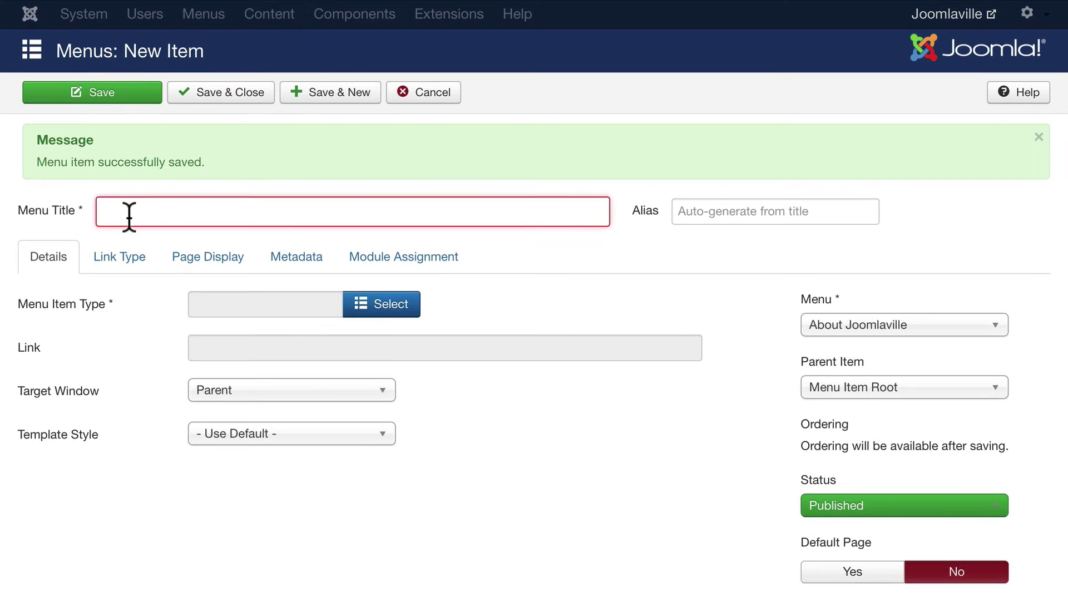
pyautogui.click(127, 214)
pyautogui.write('Joomlaville')
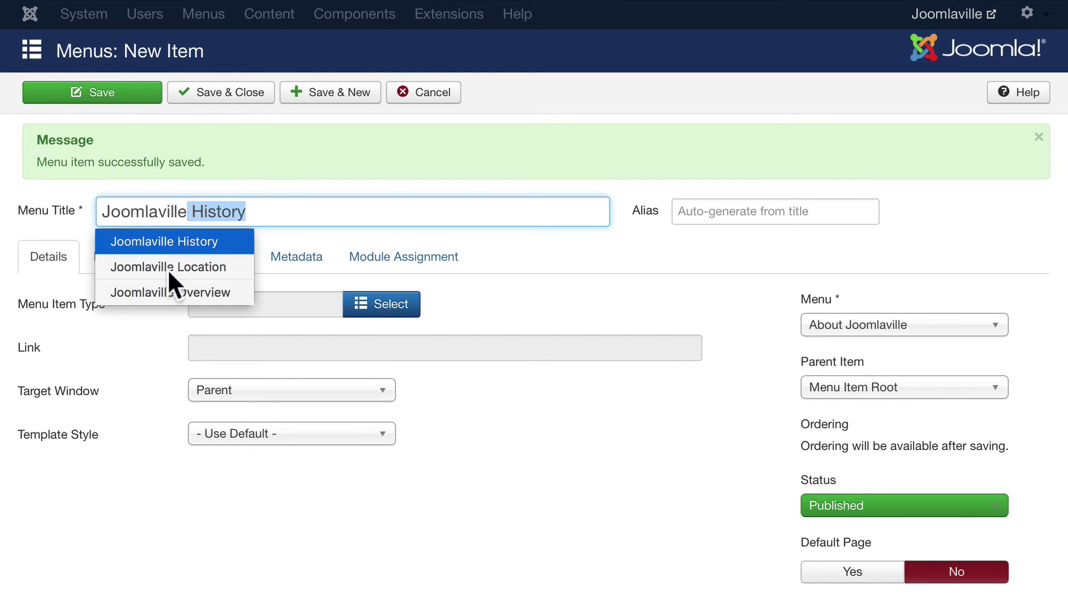
# Create a 'Joomlaville Location' Single Article item linked to the Joomlaville Location article, then Save & New
pyautogui.click(167, 268)
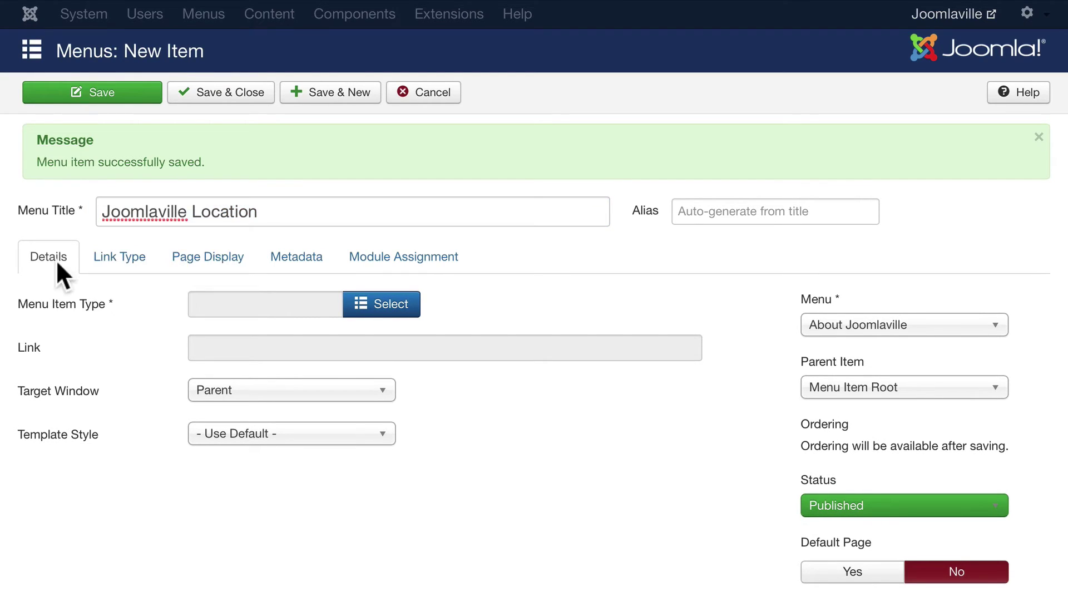
pyautogui.click(383, 307)
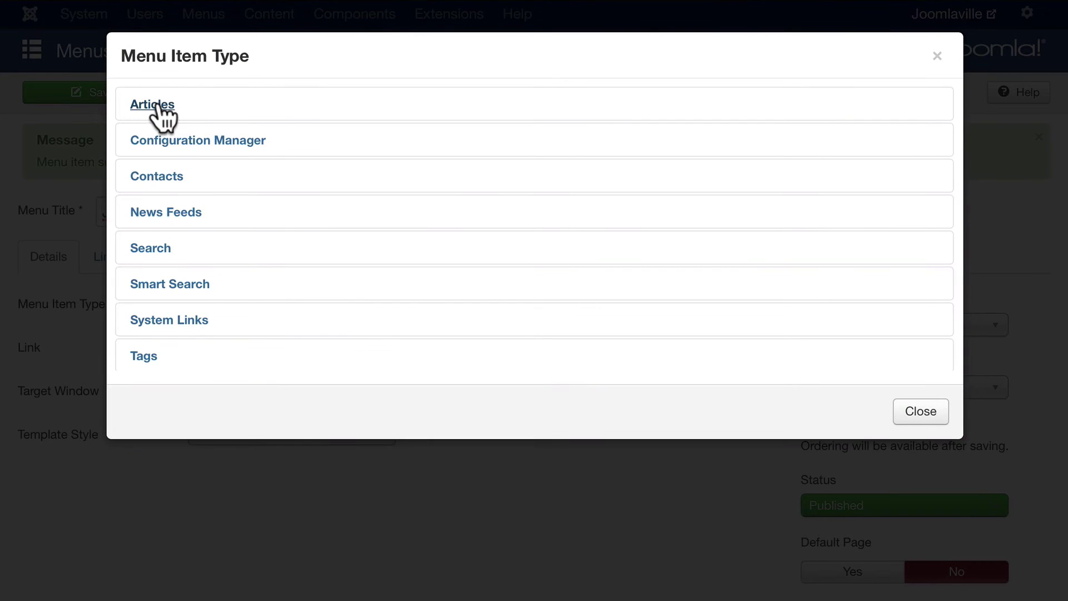
pyautogui.click(153, 104)
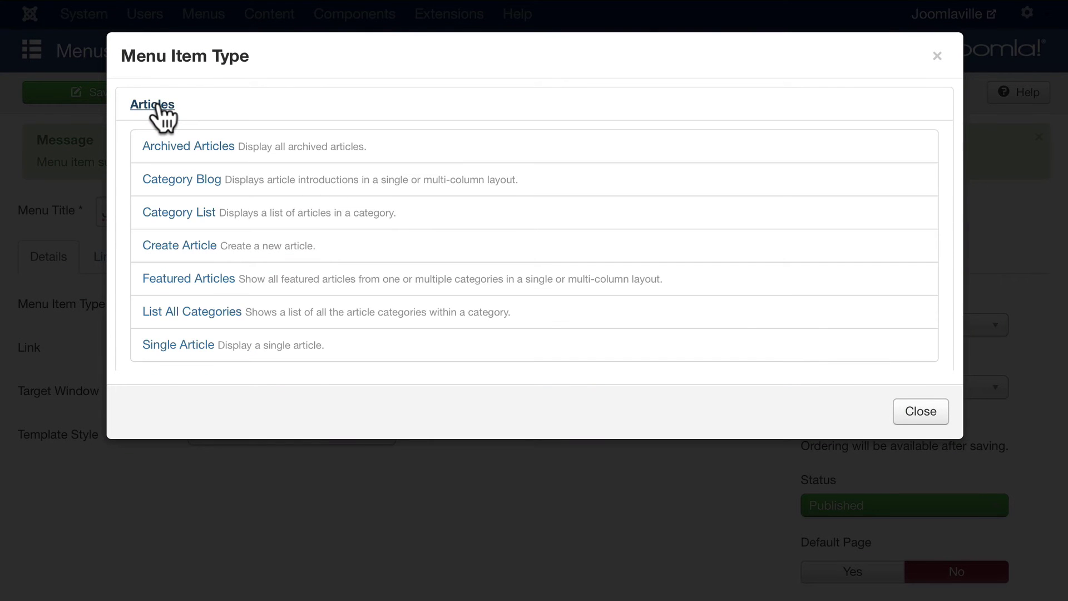
pyautogui.click(162, 334)
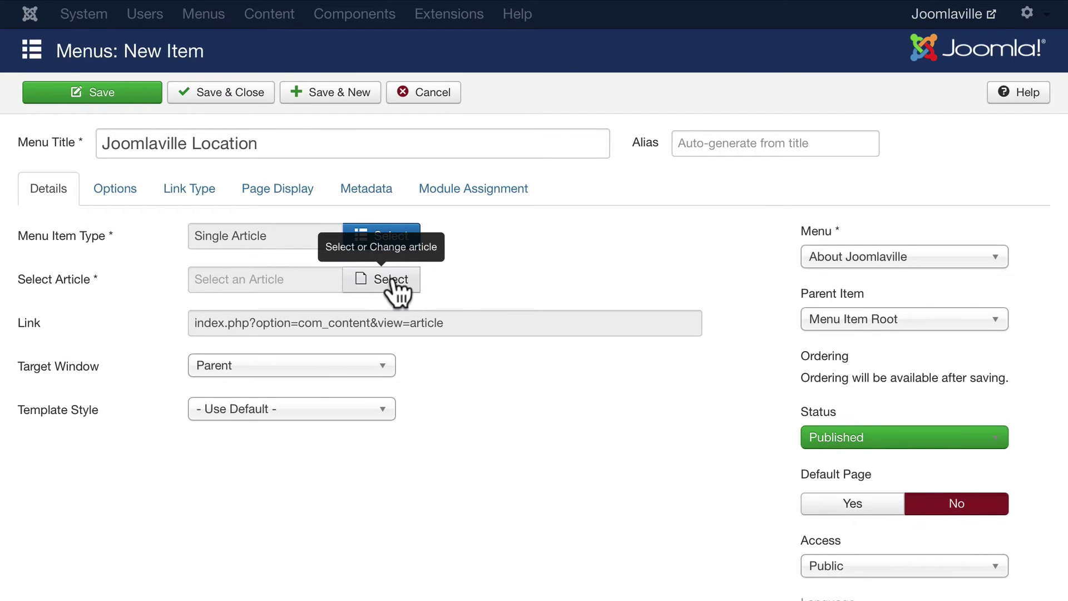
pyautogui.click(392, 279)
pyautogui.scroll(-5, 369, 287)
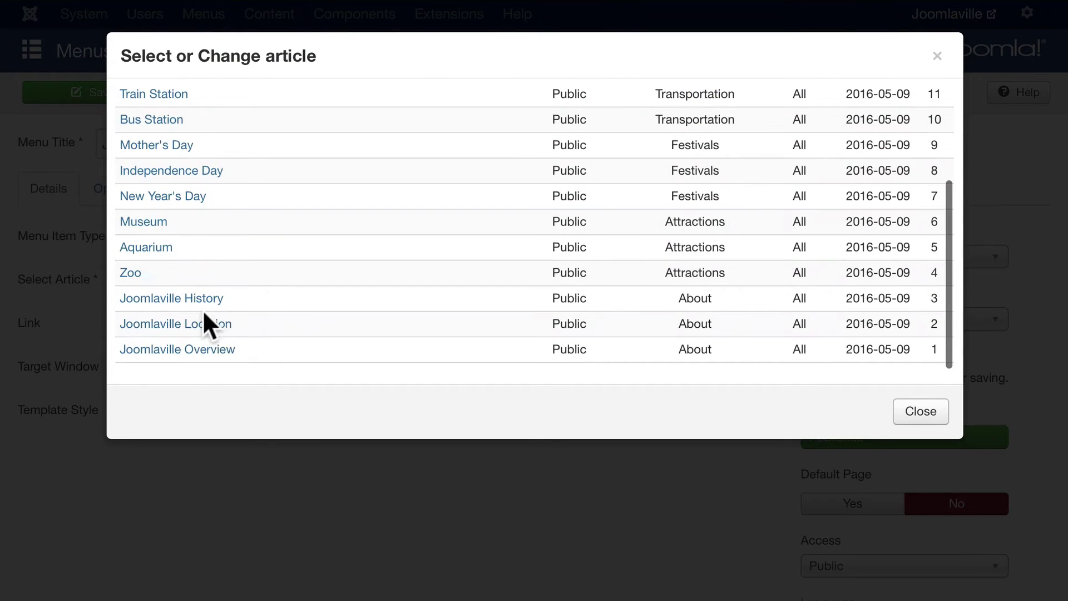
pyautogui.click(203, 327)
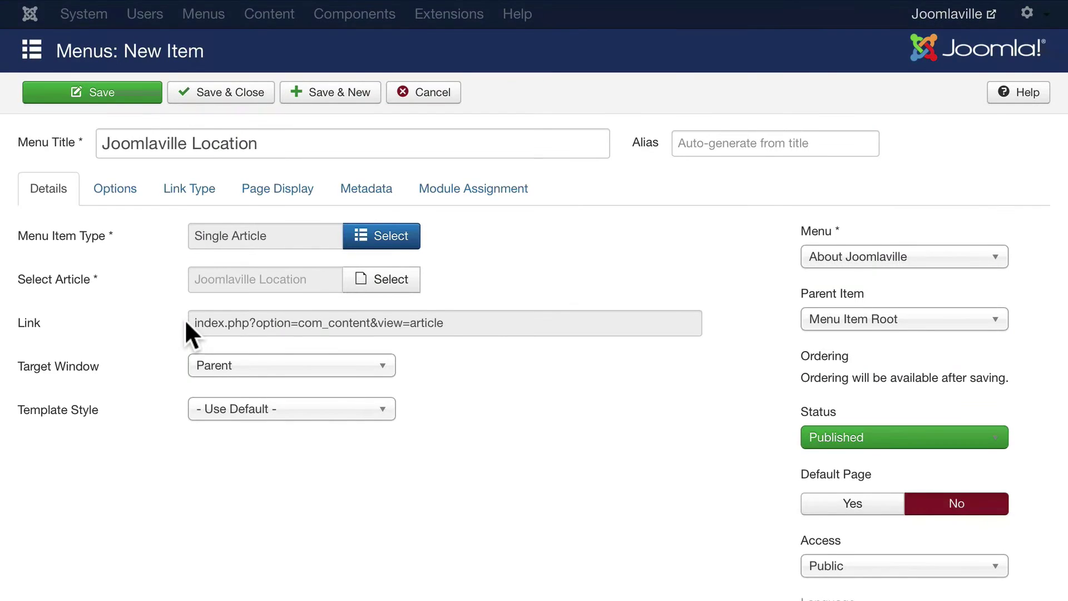
pyautogui.click(330, 100)
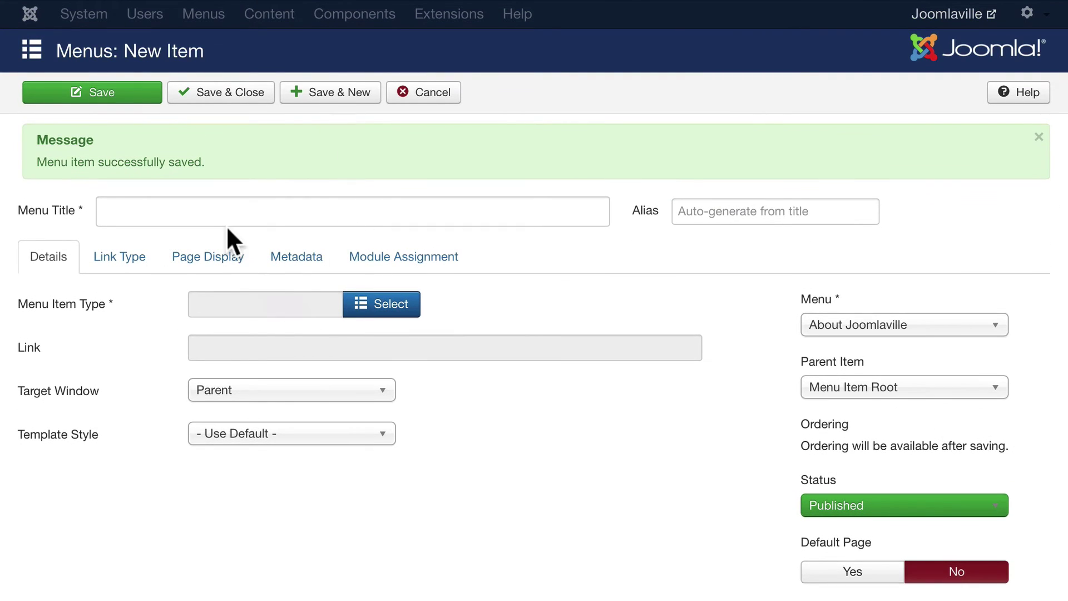
# Title the next item 'Joomlaville Overview' and make it a Single Article link
pyautogui.click(220, 216)
pyautogui.write('Jooml')
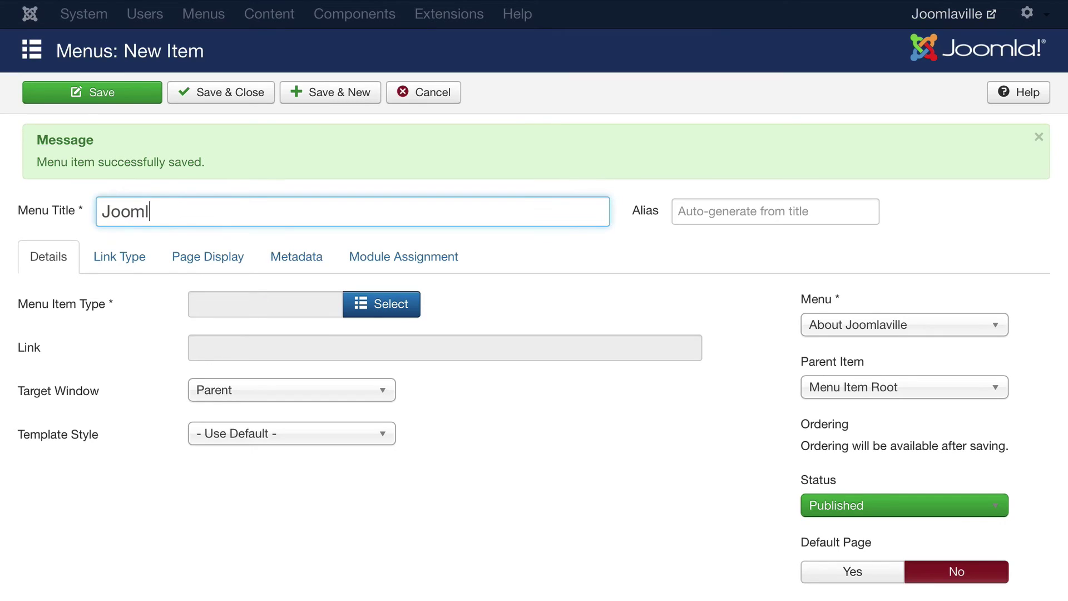
pyautogui.write('aville Overview')
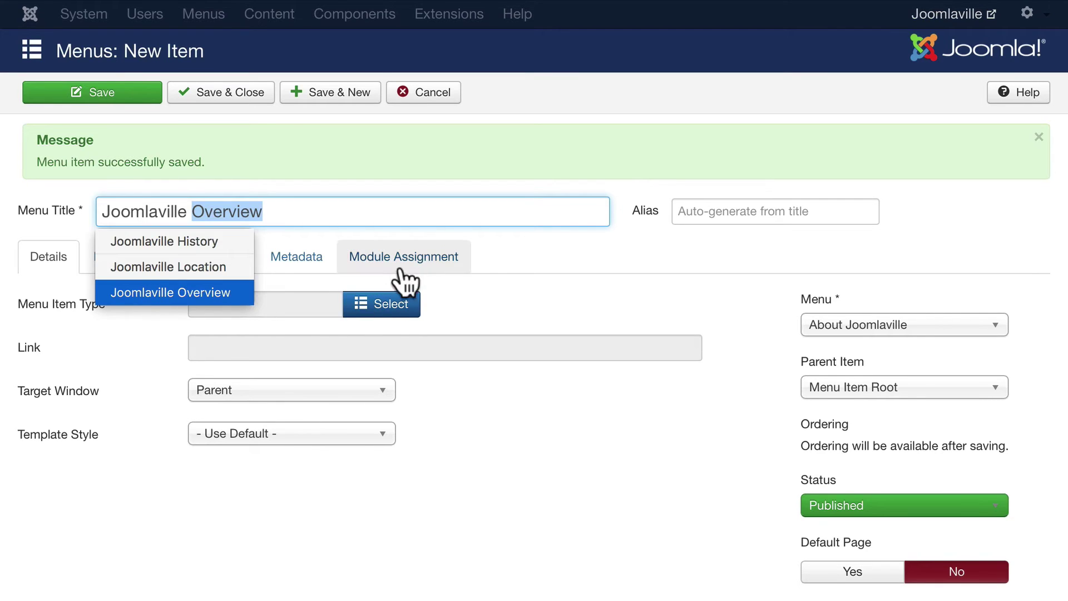
pyautogui.click(391, 304)
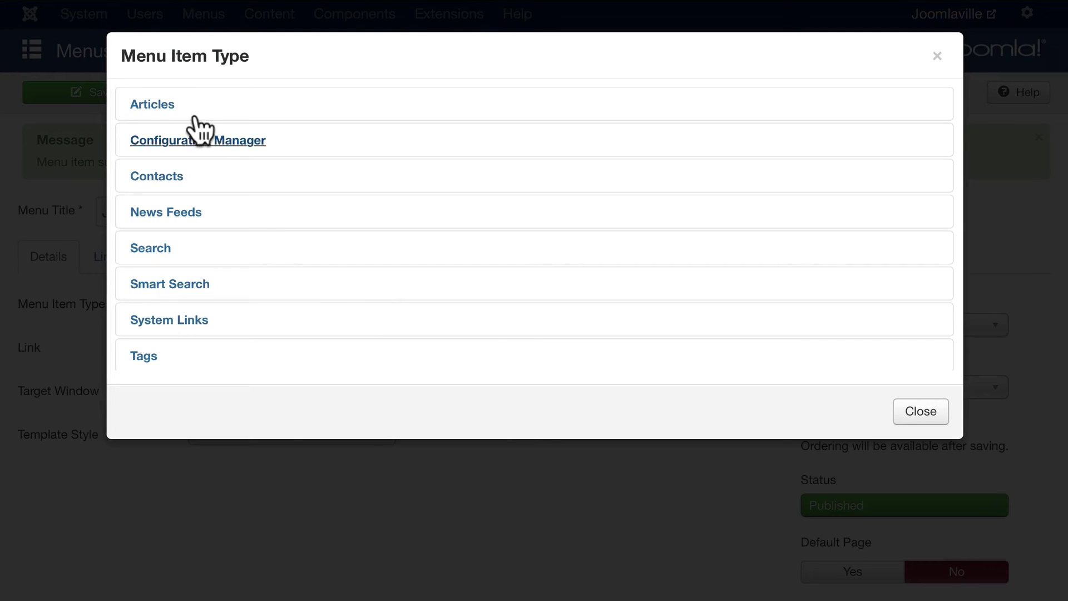
pyautogui.click(159, 106)
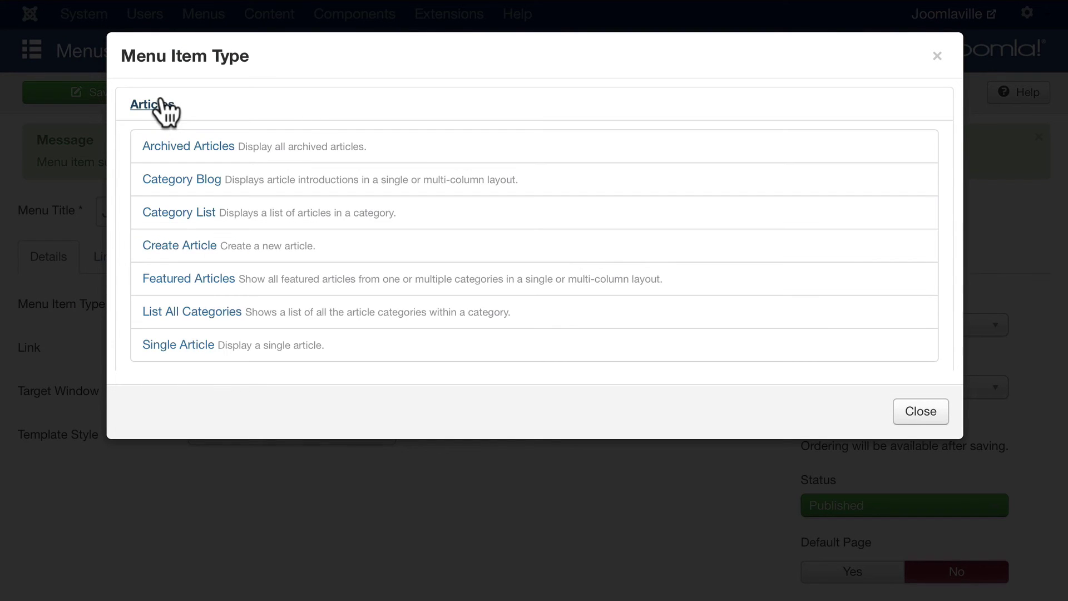
pyautogui.click(173, 349)
# Link it to the Joomlaville Overview article and Save & Close
pyautogui.scroll(-3, 245, 334)
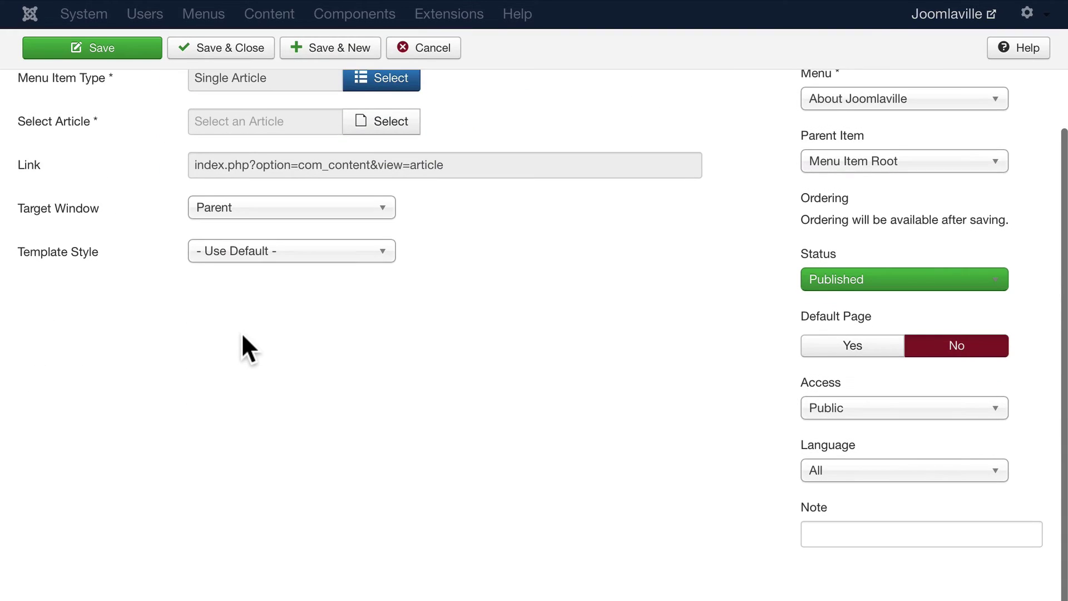
pyautogui.click(384, 127)
pyautogui.scroll(-2, 249, 268)
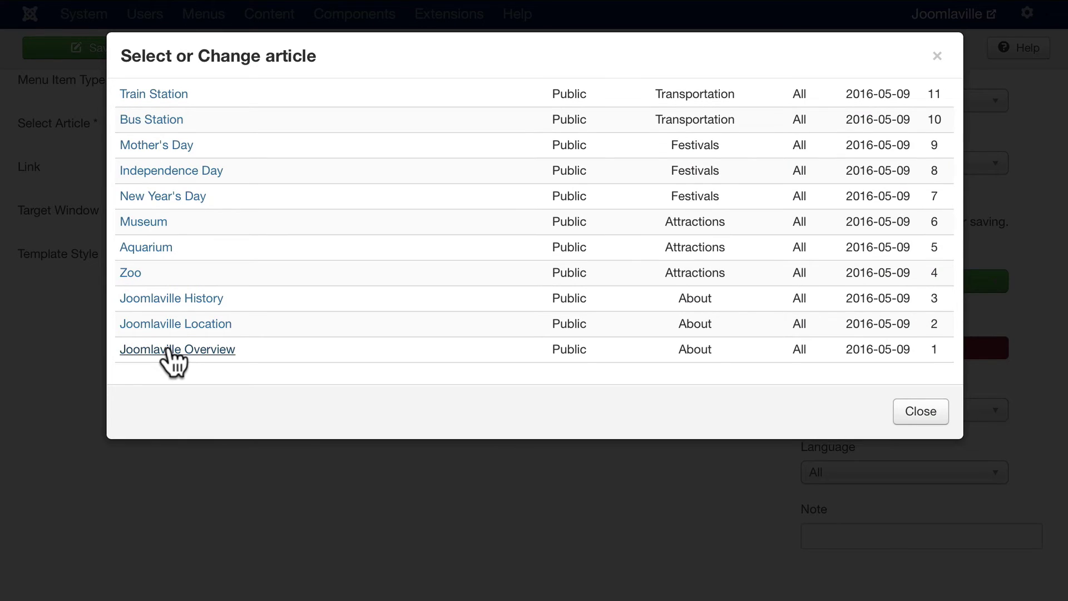
pyautogui.click(176, 350)
pyautogui.scroll(2, 168, 342)
pyautogui.scroll(1, 168, 342)
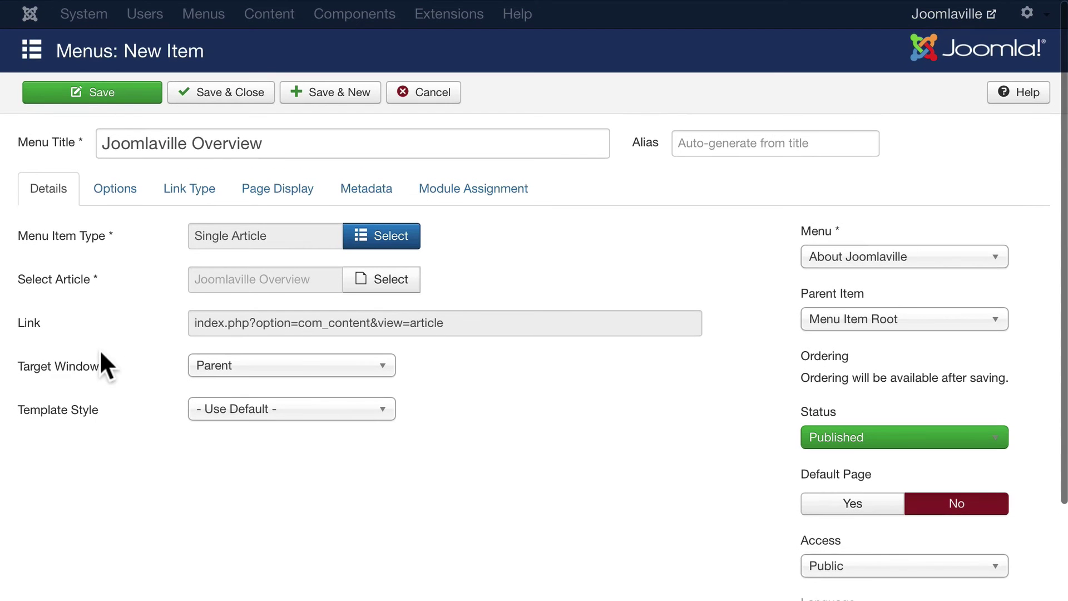
pyautogui.click(231, 94)
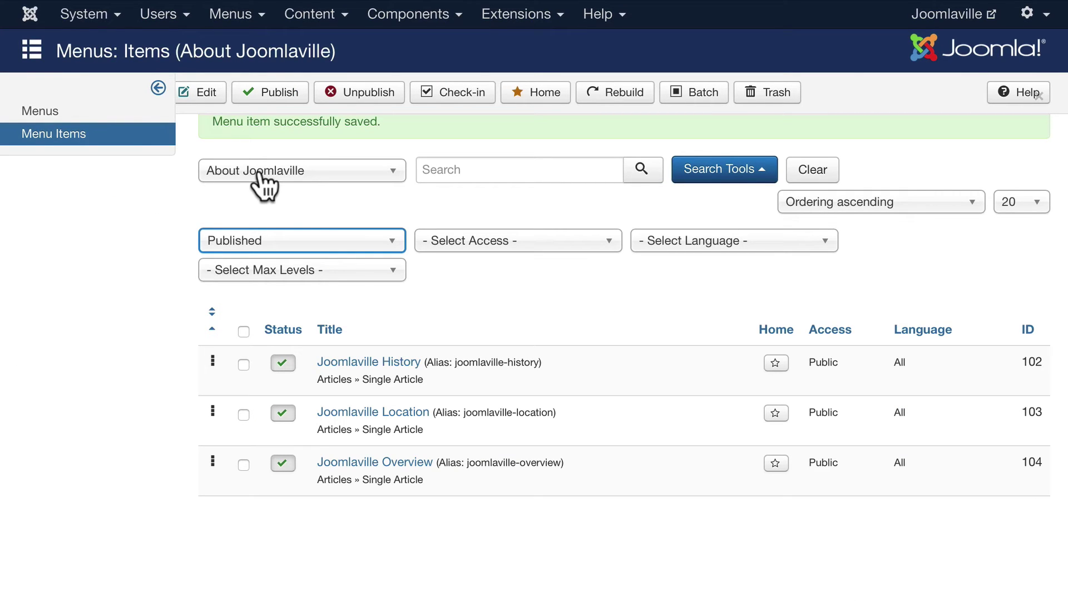
# Drag Joomlaville Overview above History and Location in the About Joomlaville menu items
pyautogui.scroll(1, 341, 359)
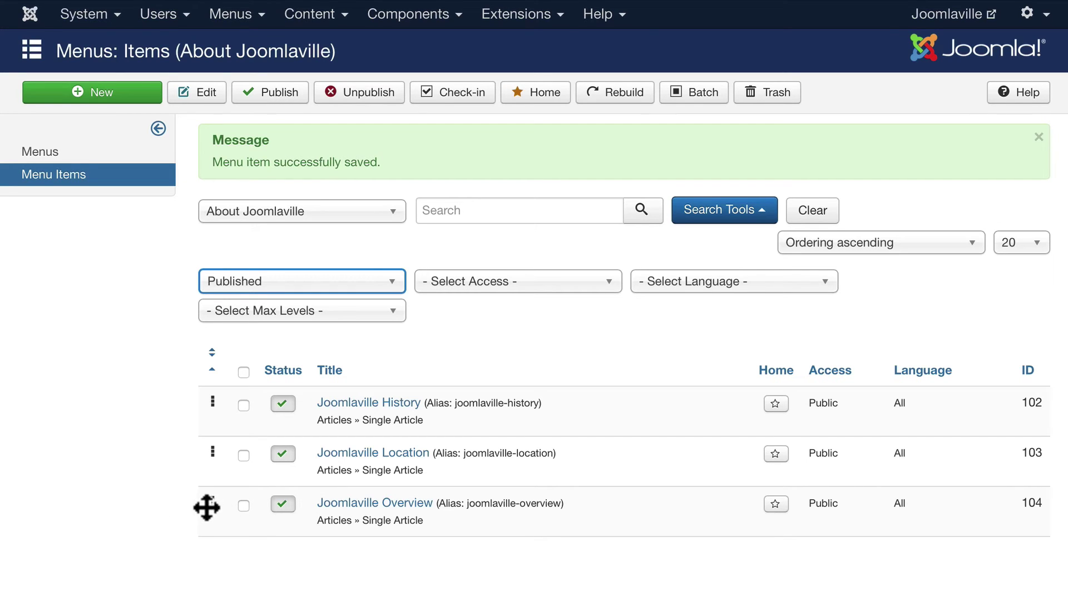
pyautogui.moveTo(207, 506); pyautogui.dragTo(197, 389)
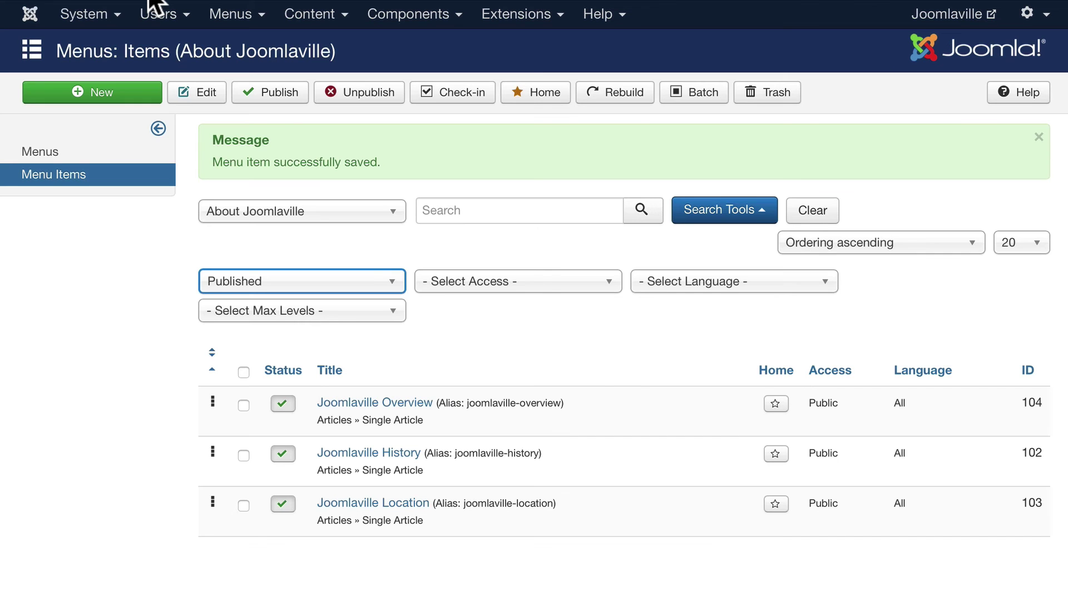
# From Extensions > Modules, start a new site module of type Menu
pyautogui.click(156, 1)
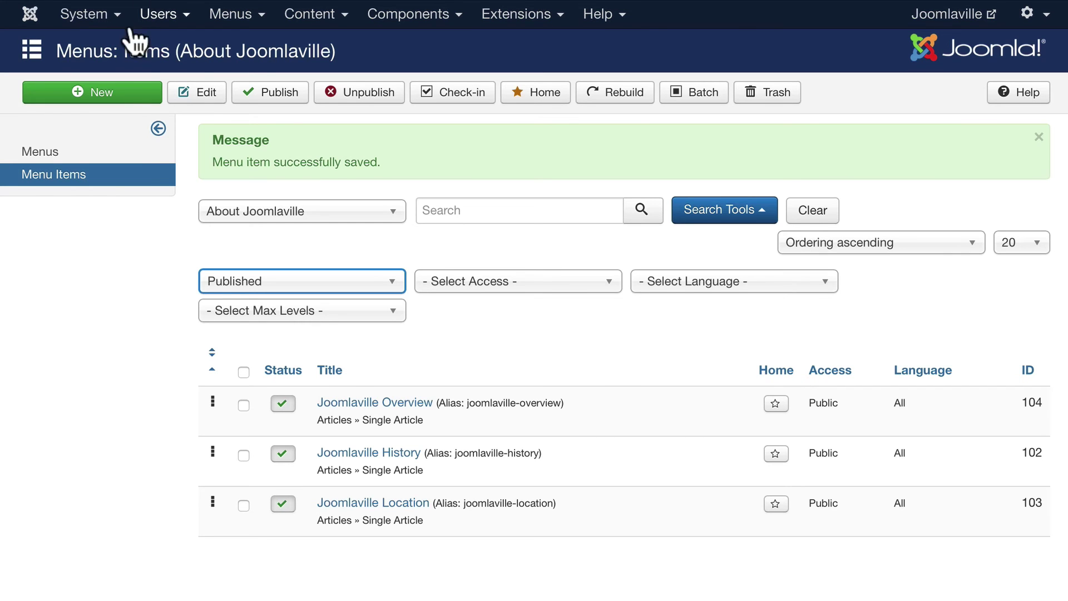
pyautogui.click(505, 23)
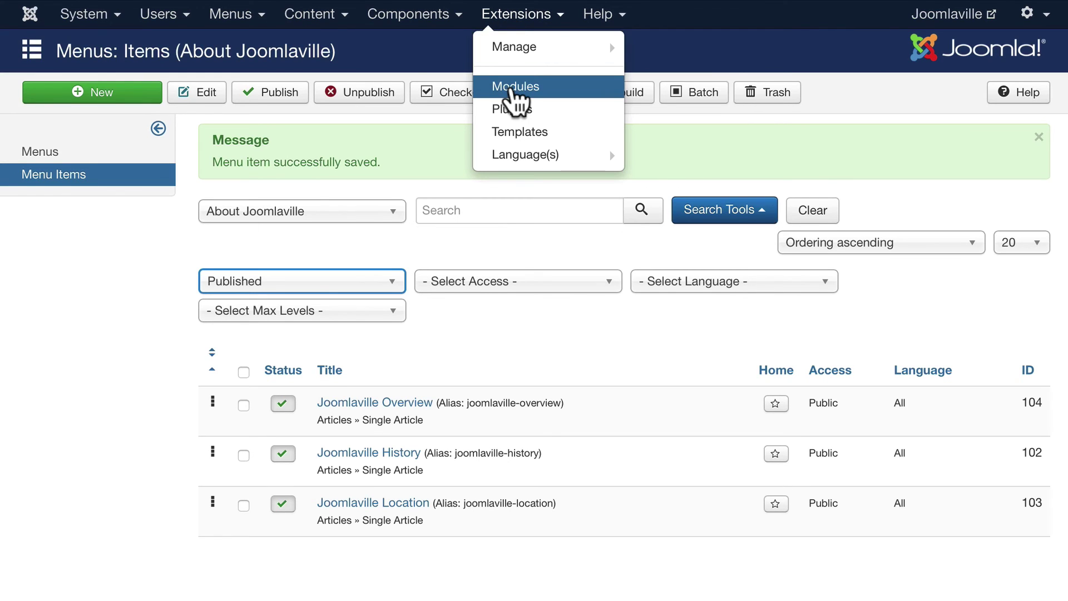
pyautogui.click(511, 86)
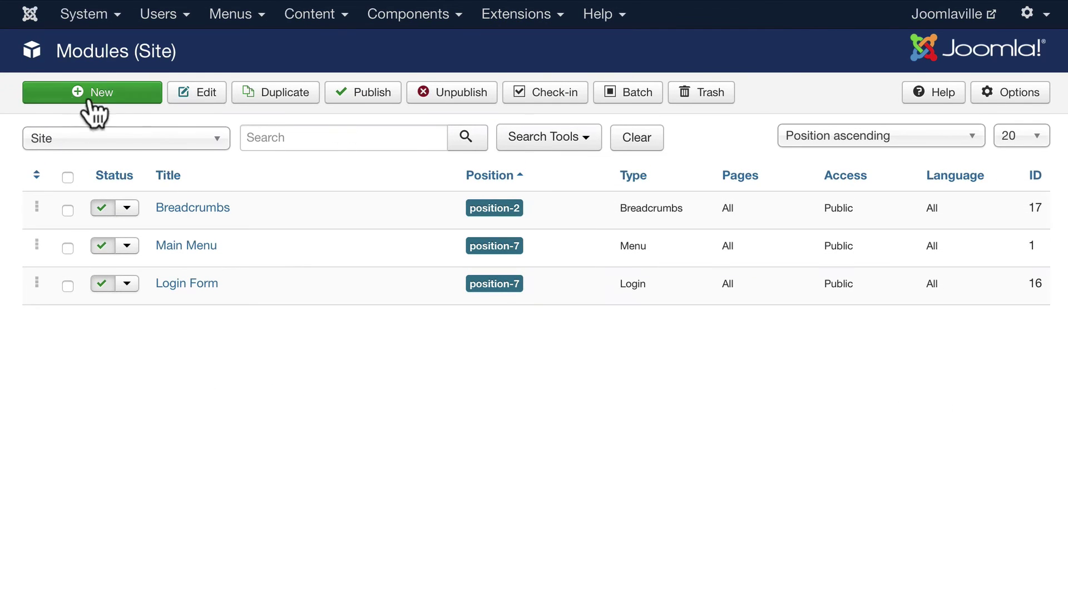
pyautogui.click(122, 96)
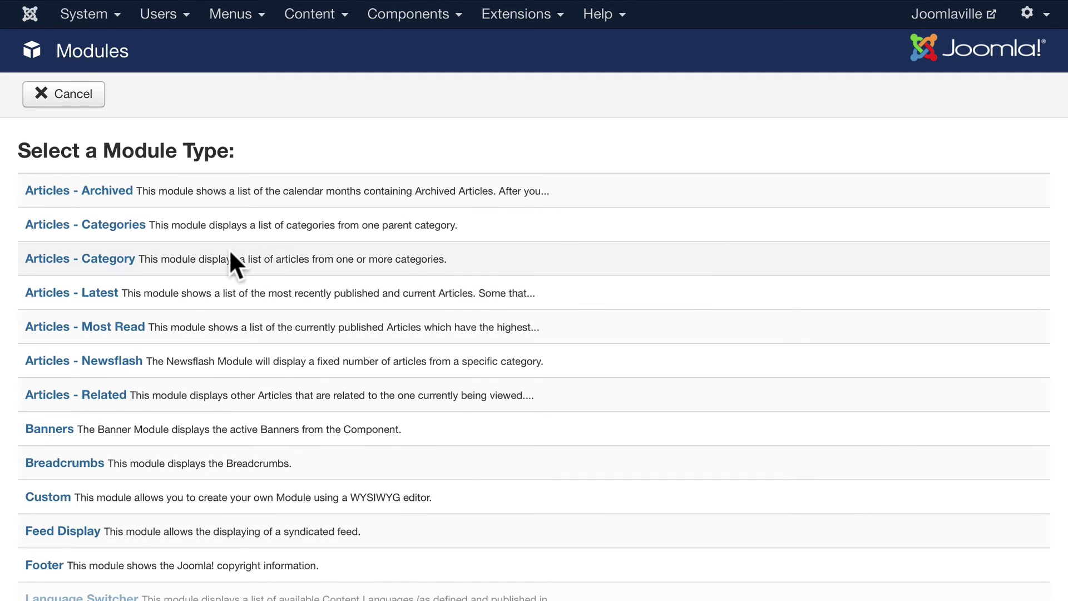
pyautogui.scroll(-2, 228, 249)
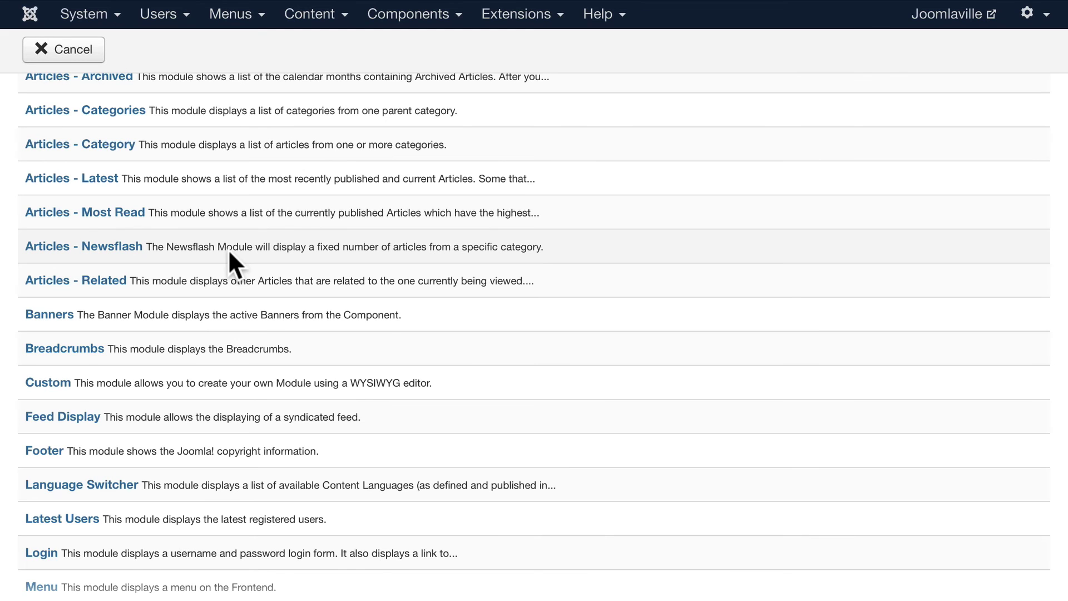
pyautogui.scroll(-2, 263, 422)
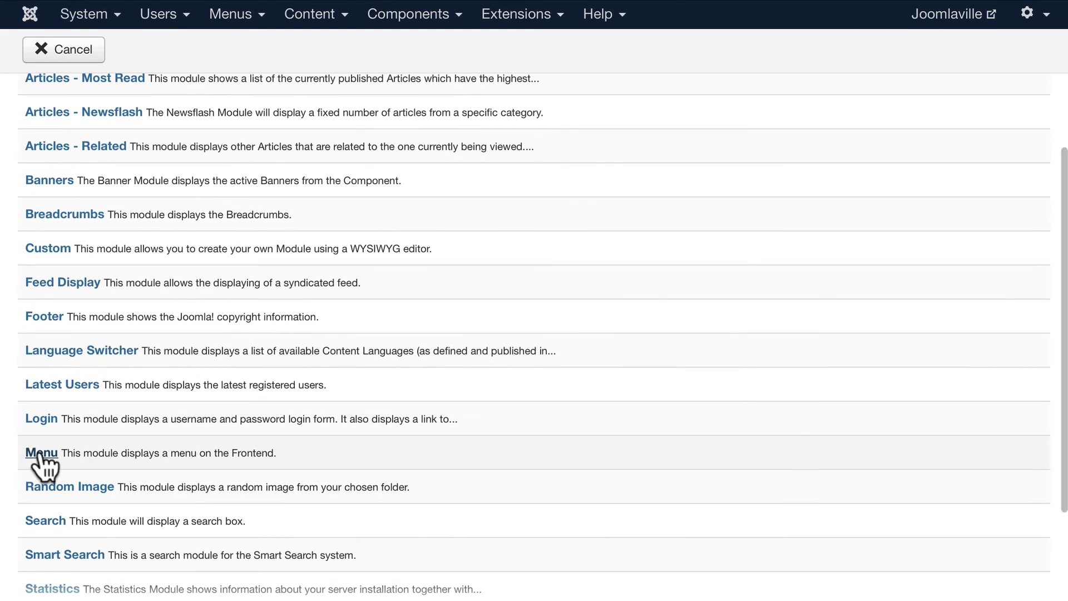
pyautogui.click(40, 453)
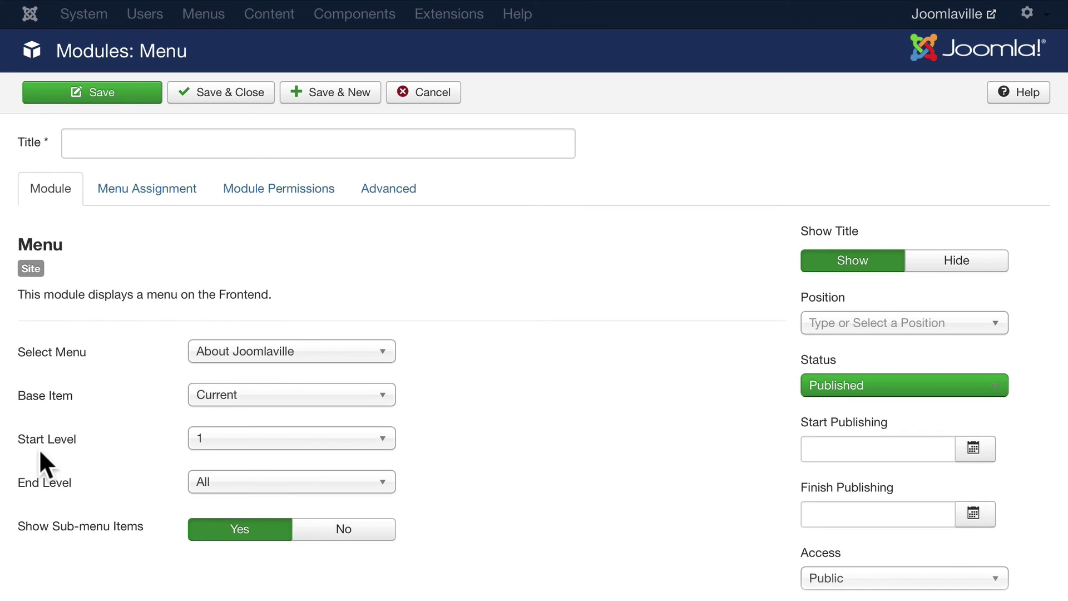
# Title the module 'About Joomlaville' and have it display the About Joomlaville menu
pyautogui.click(109, 143)
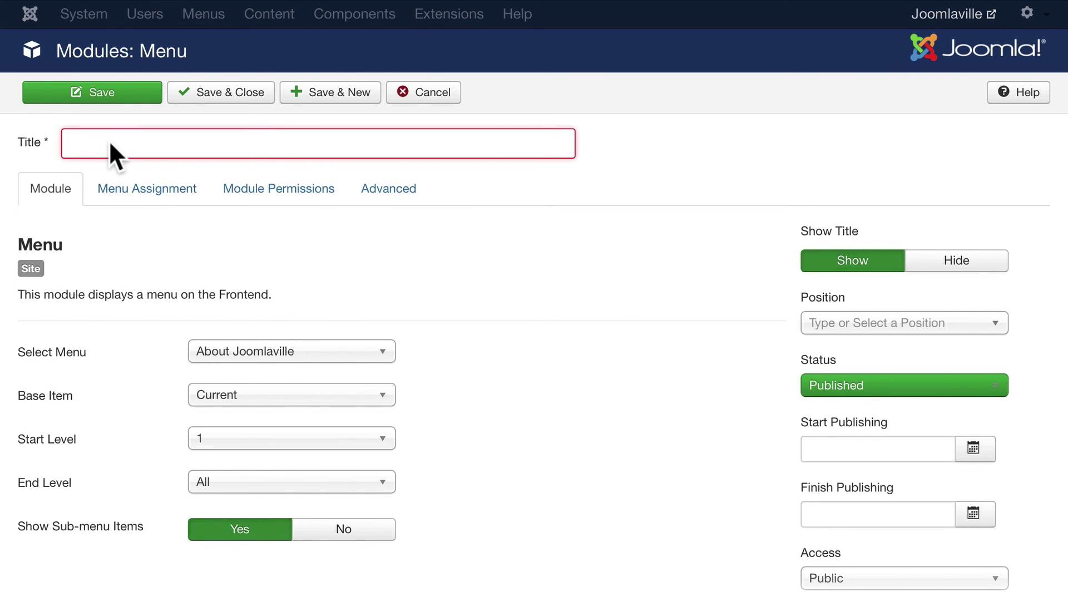
pyautogui.write('About Jooml')
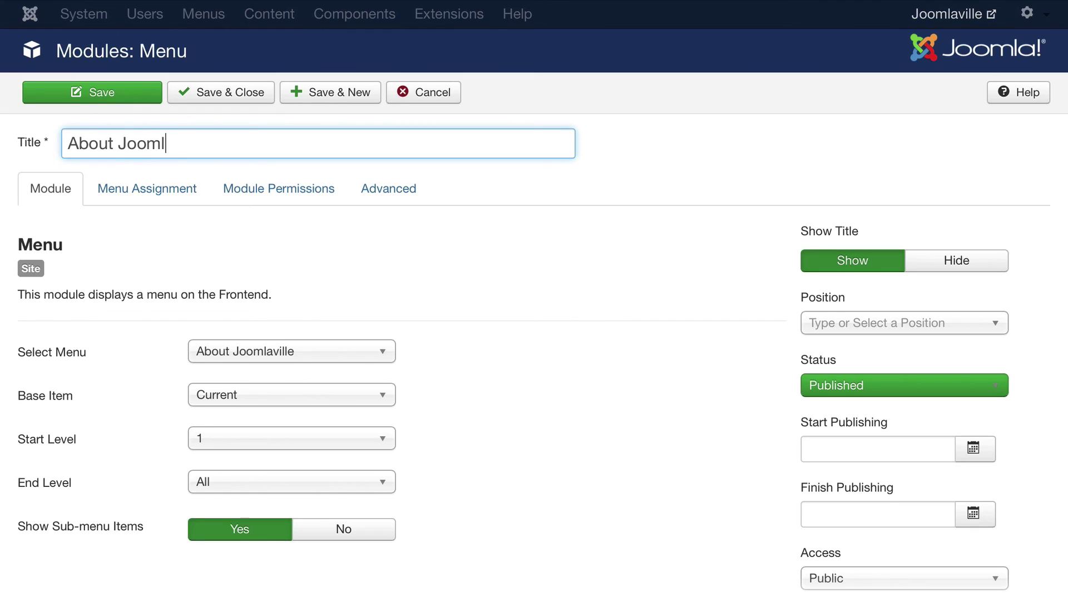
pyautogui.write('aville')
pyautogui.moveTo(76, 362)
pyautogui.click(307, 354)
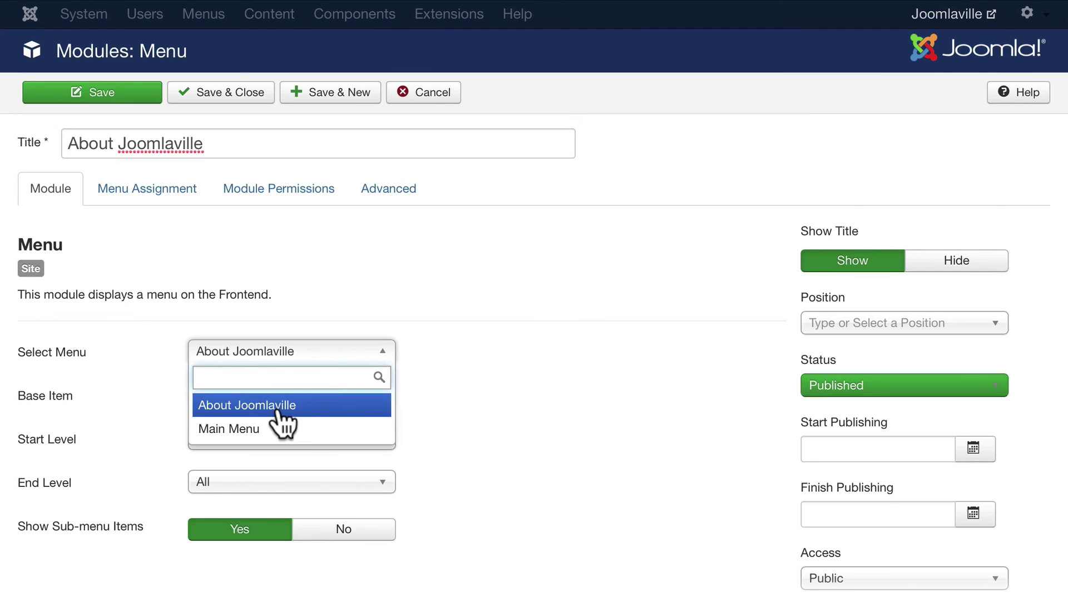
pyautogui.click(258, 412)
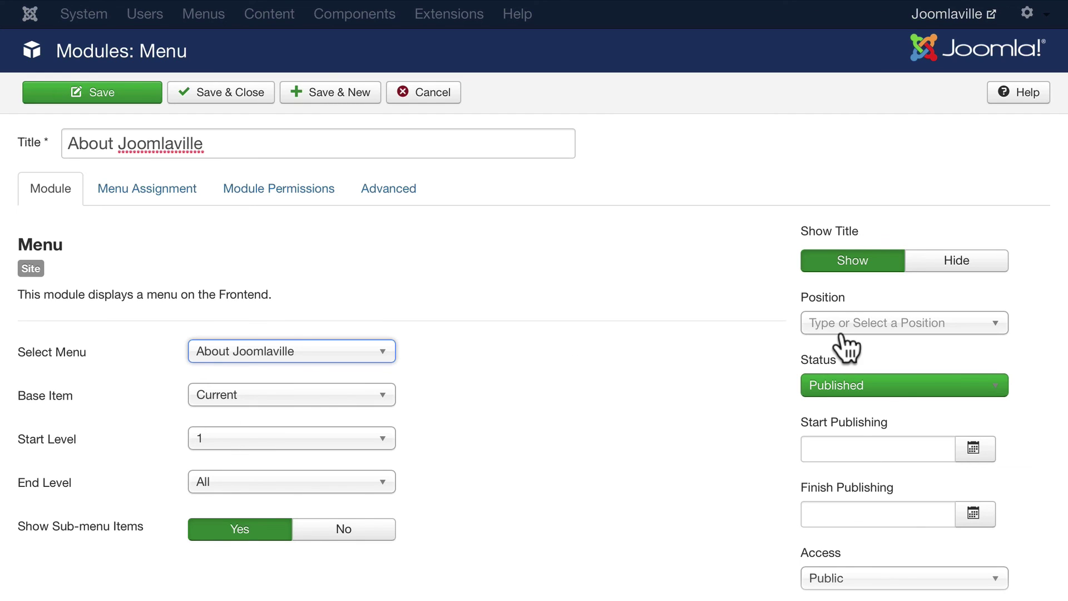
# Place the module in Right middle [position-8] and Save & Close
pyautogui.click(885, 333)
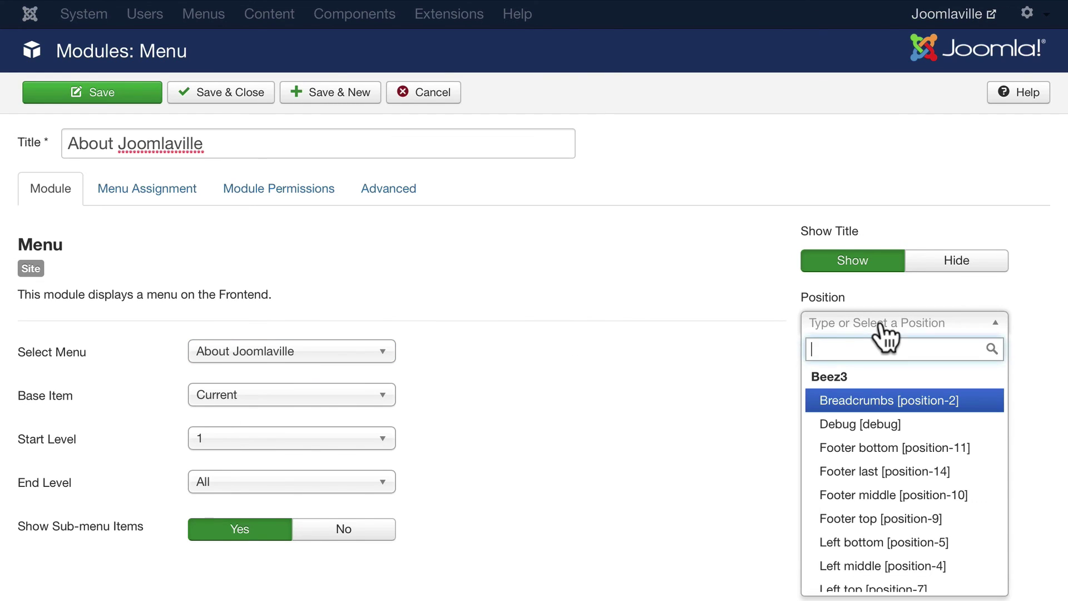
pyautogui.scroll(-4, 926, 431)
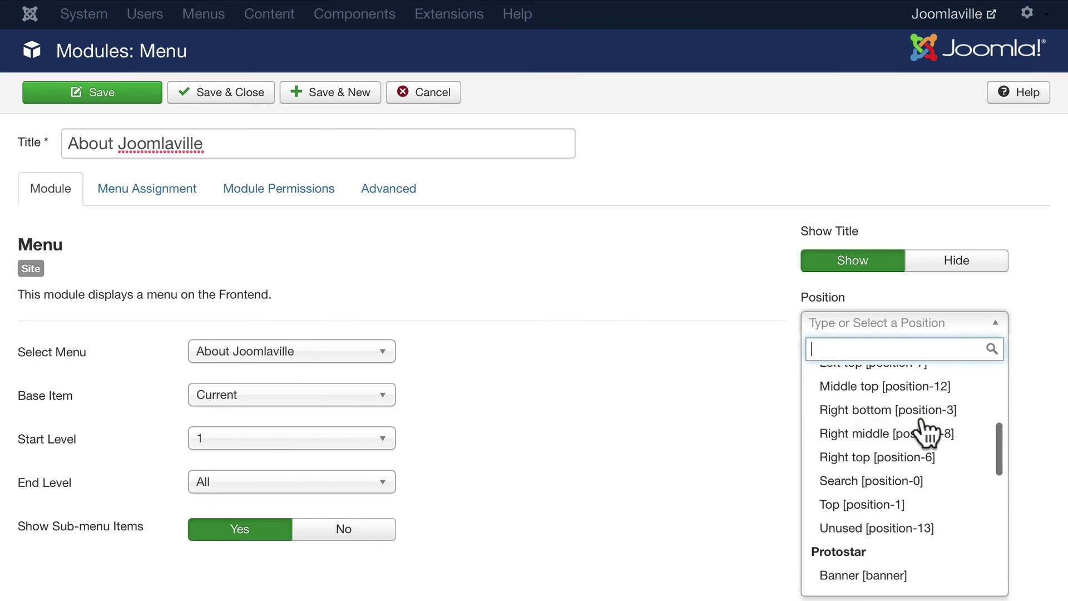
pyautogui.click(842, 439)
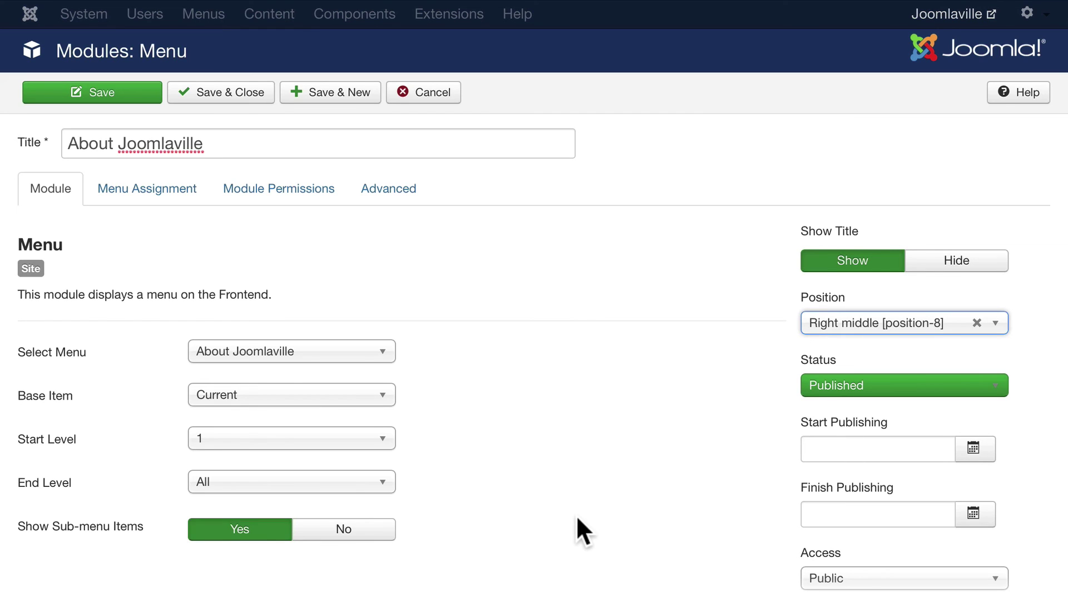
pyautogui.click(236, 90)
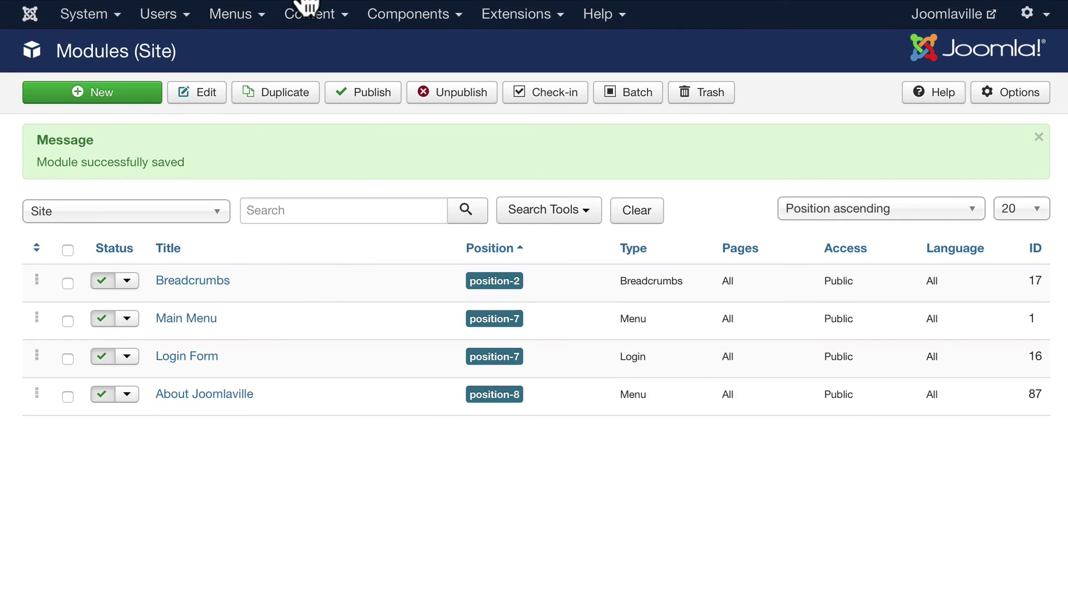
# Reload the live site and open the Joomlaville Overview, History and Location pages from the new menu
pyautogui.click(305, 1)
pyautogui.click(806, 154)
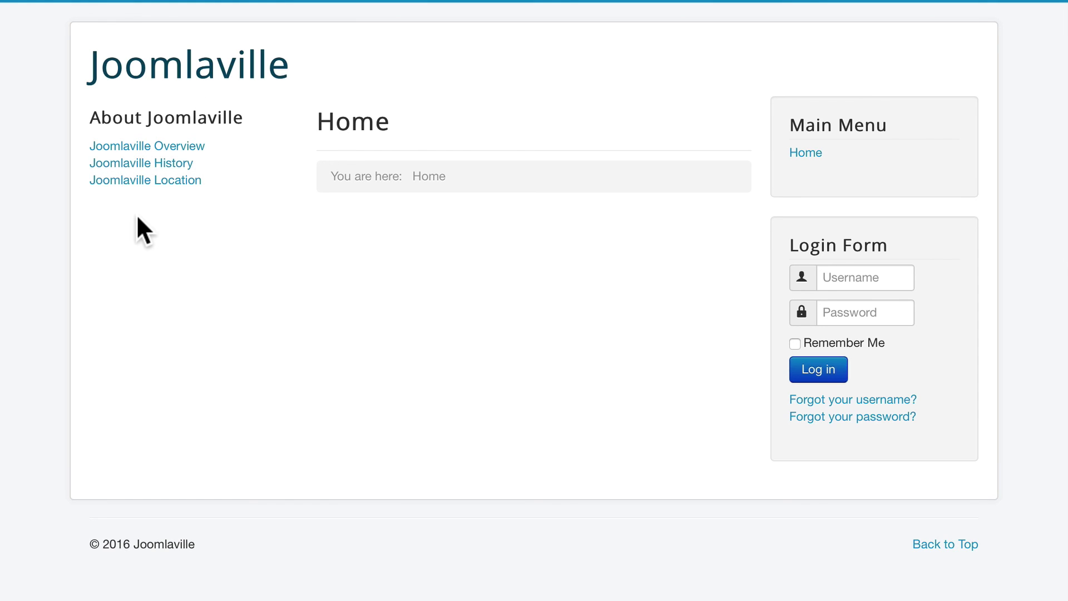
pyautogui.click(126, 148)
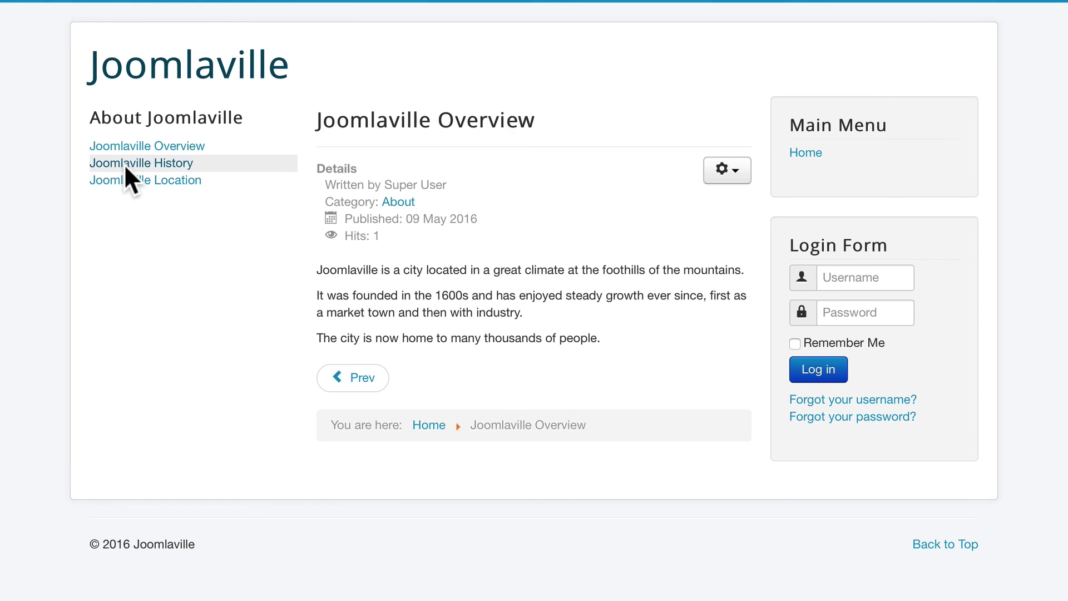
pyautogui.click(125, 164)
pyautogui.click(115, 181)
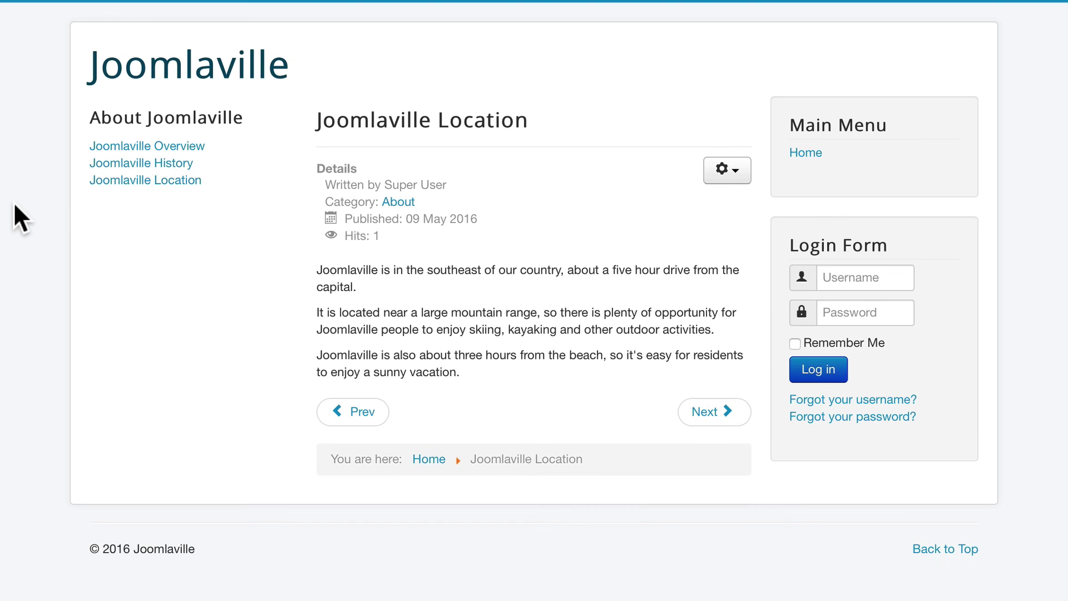